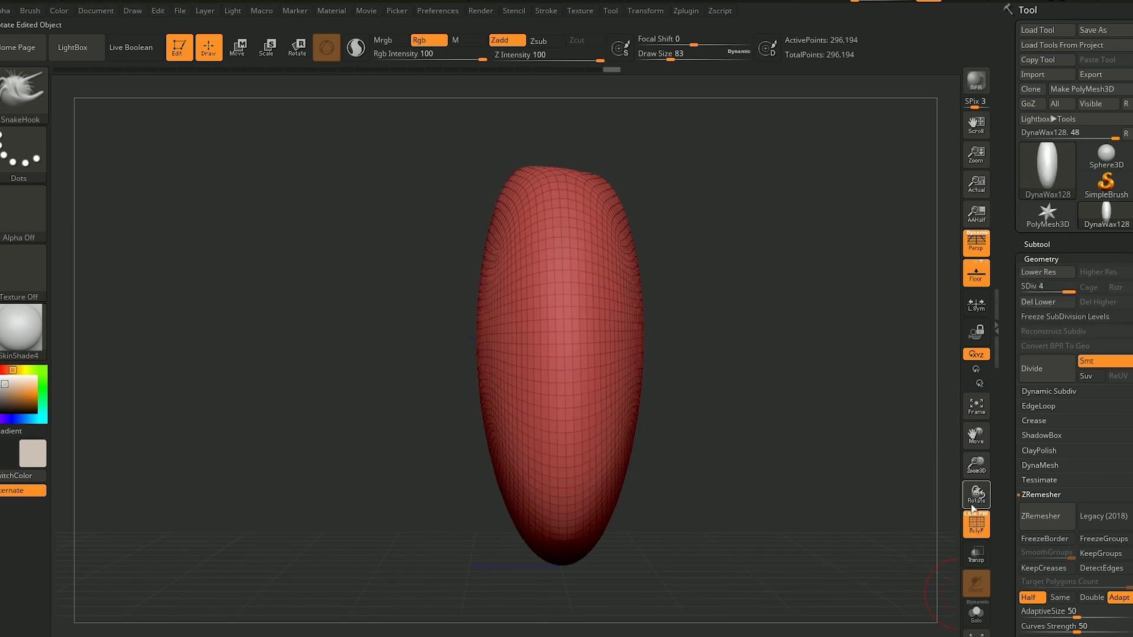
- Flatten the surface planes along the body's narrow side using the TrimDynamic brush at draw size 132
left_click(20, 95)
key("t")
key("d")
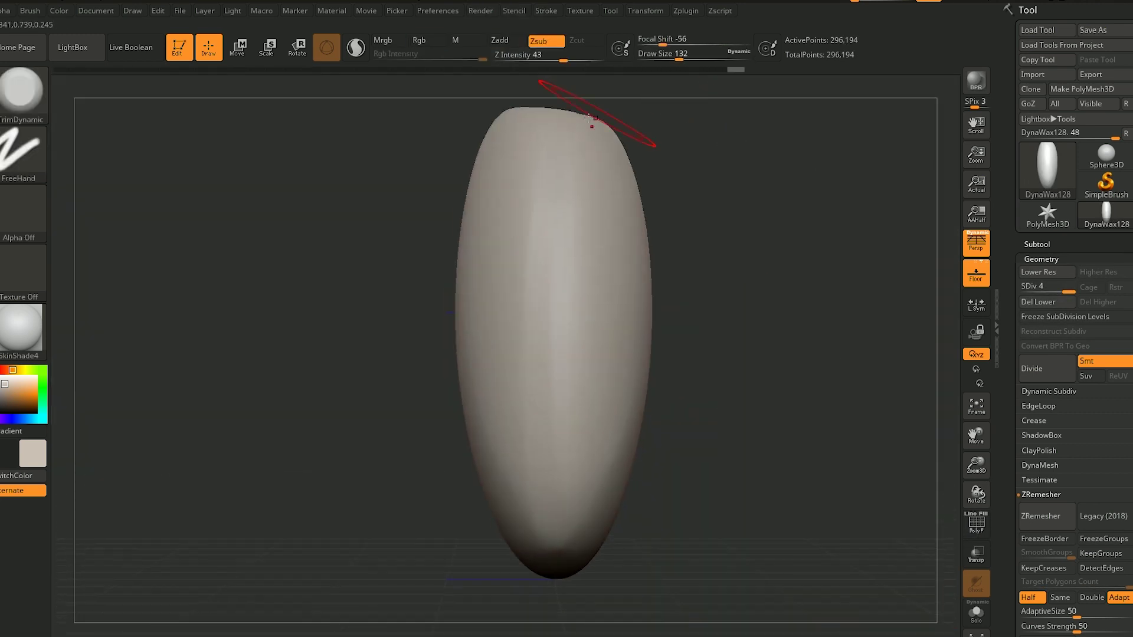
left_click_drag(589, 118, 756, 325)
mouse_move(528, 393)
left_mouse_down()
mouse_move(566, 331)
mouse_move(589, 384)
mouse_move(819, 407)
mouse_move(661, 220)
mouse_move(506, 182)
mouse_move(665, 240)
mouse_move(706, 401)
mouse_move(759, 317)
left_mouse_up()
- Reshape the body's side profile with the Move Topological brush at draw size 311
key("b")
key("m")
key("t")
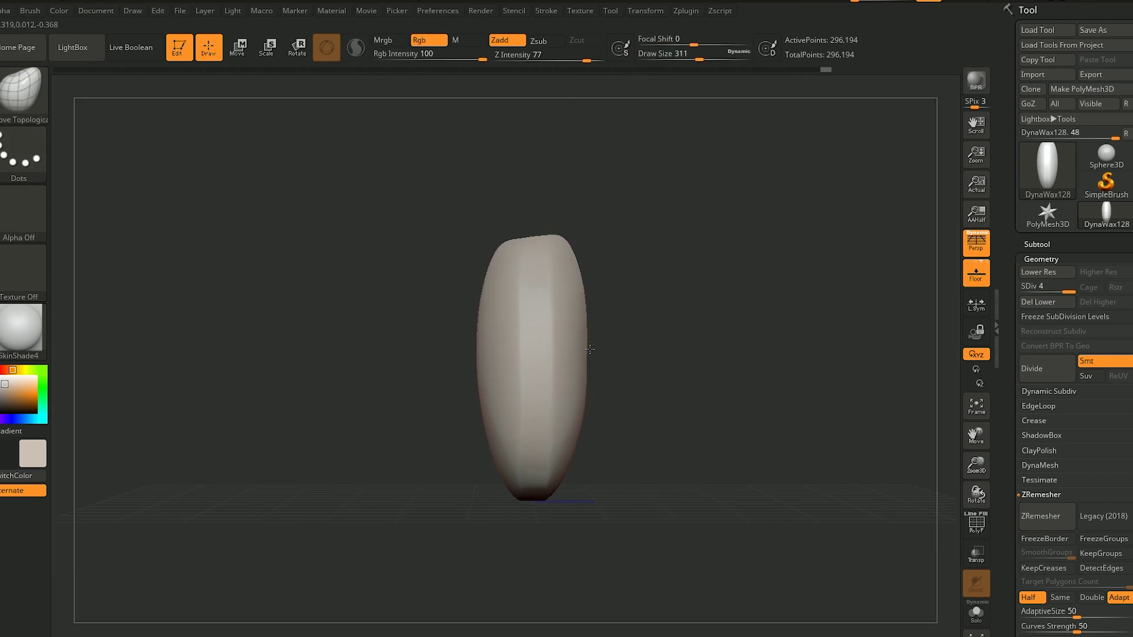
left_click_drag(587, 354, 773, 313)
- Plane the narrow side with TrimDynamic at draw size 74, and apply the SkinShade4 material to the mesh
key("b")
key("t")
key("d")
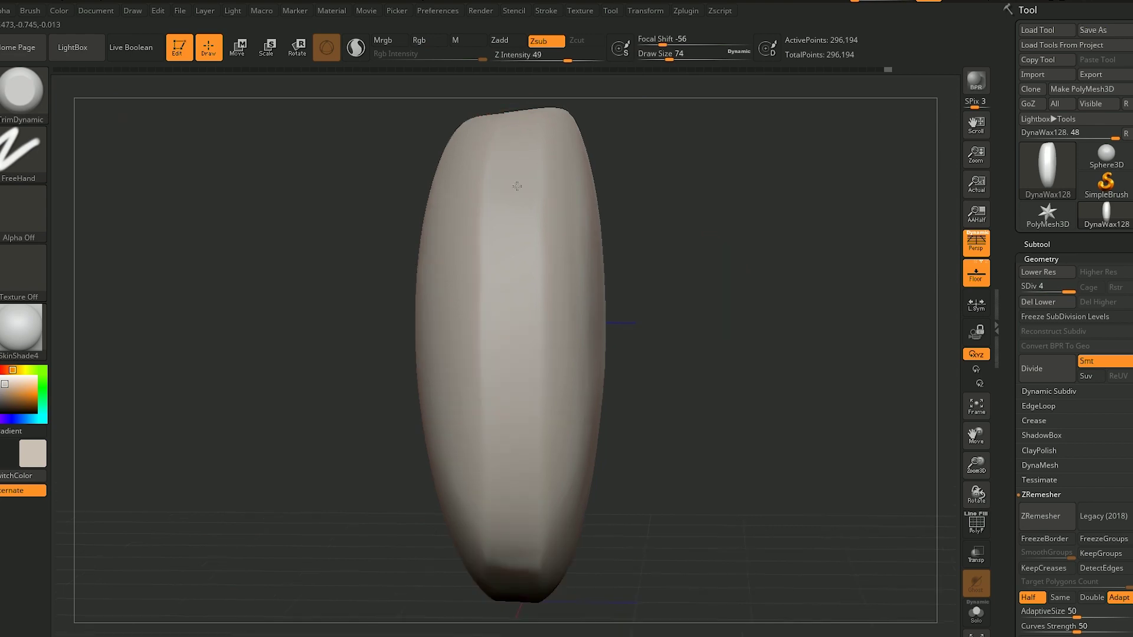
key("m")
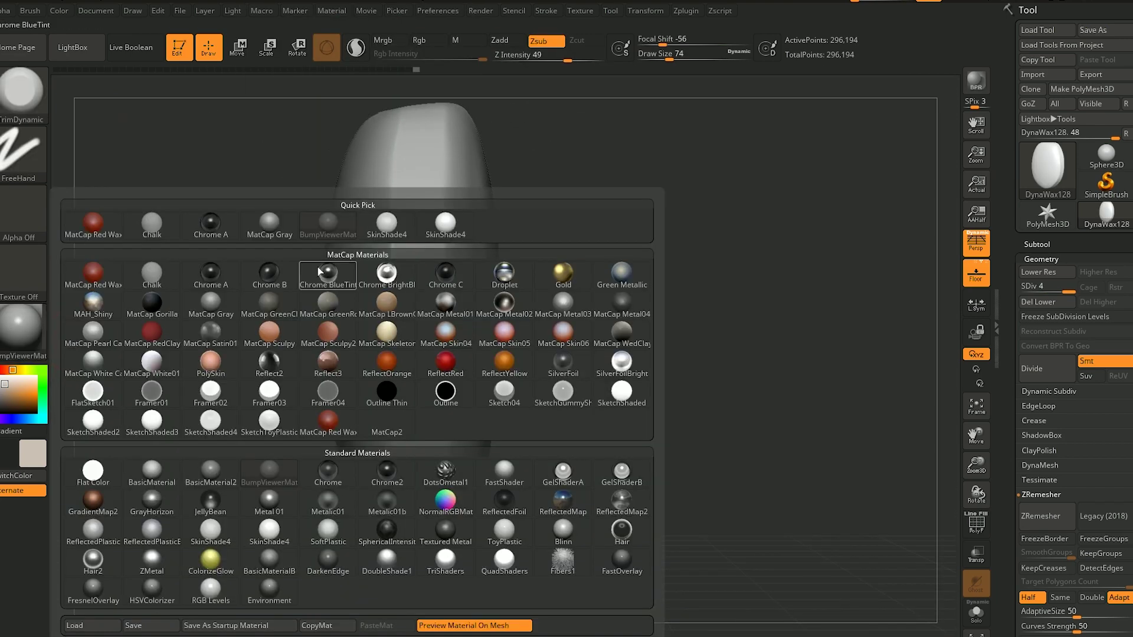
left_click(386, 223)
- Adjust the thickness of the body's side profile with Move Topological, increasing the draw size to 344
mouse_move(651, 439)
left_mouse_down()
mouse_move(611, 284)
mouse_move(632, 258)
mouse_move(415, 215)
mouse_move(688, 248)
mouse_move(449, 170)
mouse_move(625, 445)
mouse_move(804, 425)
mouse_move(653, 438)
left_mouse_up()
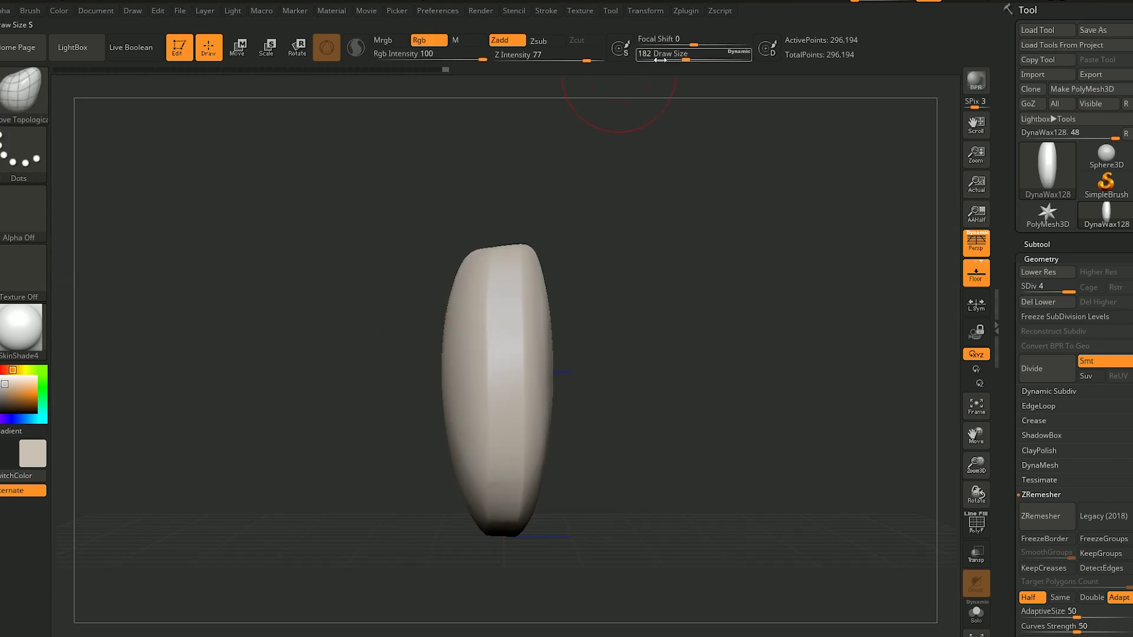
mouse_move(509, 398)
left_mouse_down()
mouse_move(366, 435)
mouse_move(700, 71)
left_mouse_up()
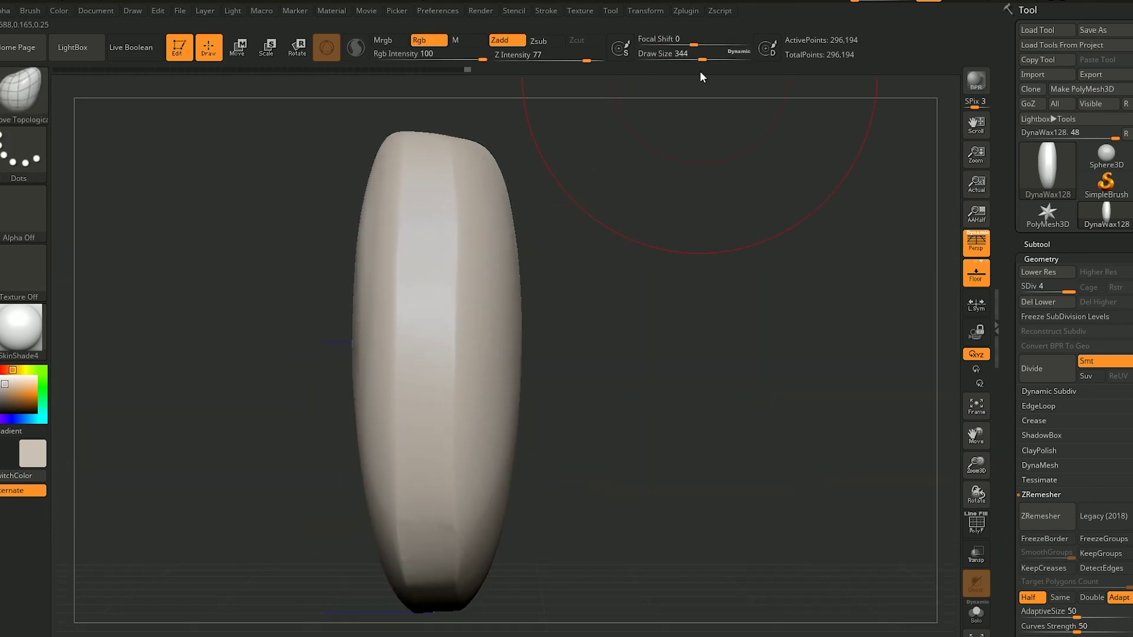
- Lay ClayTubes strokes lengthwise along the body's narrow side at draw size 29, increasing the draw size to 41
key("b")
key("c")
key("t")
left_click_drag(612, 318, 538, 114)
left_click_drag(538, 113, 545, 153)
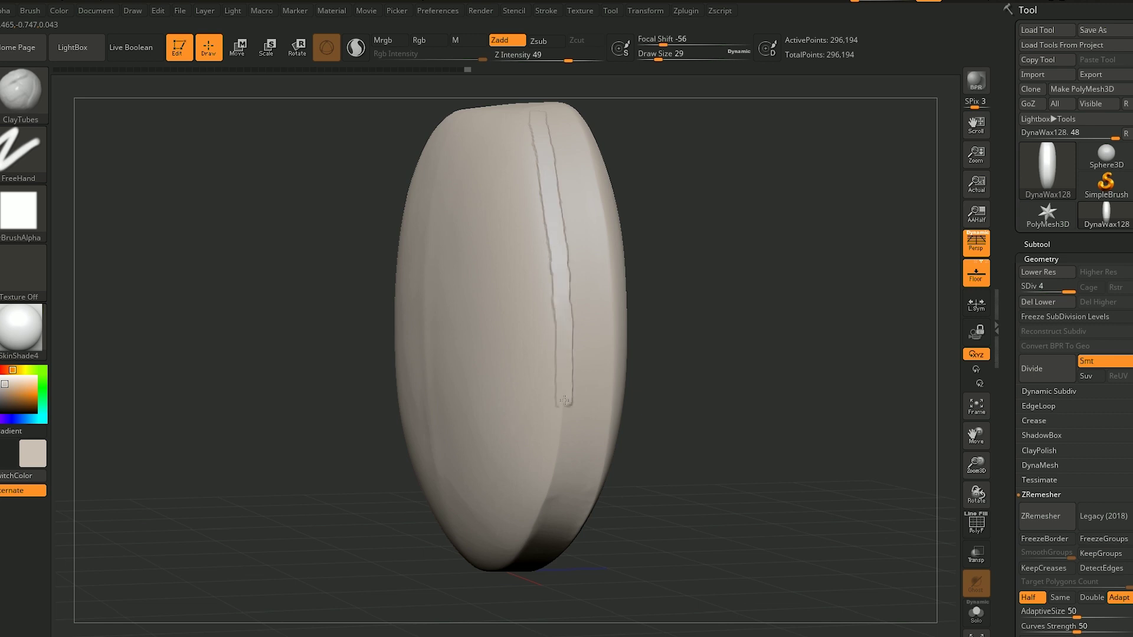
left_click_drag(564, 400, 538, 159)
mouse_move(599, 392)
left_mouse_down()
mouse_move(667, 381)
mouse_move(733, 408)
mouse_move(749, 309)
mouse_move(759, 316)
mouse_move(846, 275)
mouse_move(639, 319)
mouse_move(500, 278)
left_mouse_up()
key("]")
mouse_move(489, 378)
left_mouse_down()
mouse_move(645, 397)
mouse_move(607, 291)
mouse_move(735, 293)
mouse_move(672, 299)
mouse_move(655, 331)
mouse_move(678, 374)
mouse_move(858, 307)
mouse_move(924, 472)
left_mouse_up()
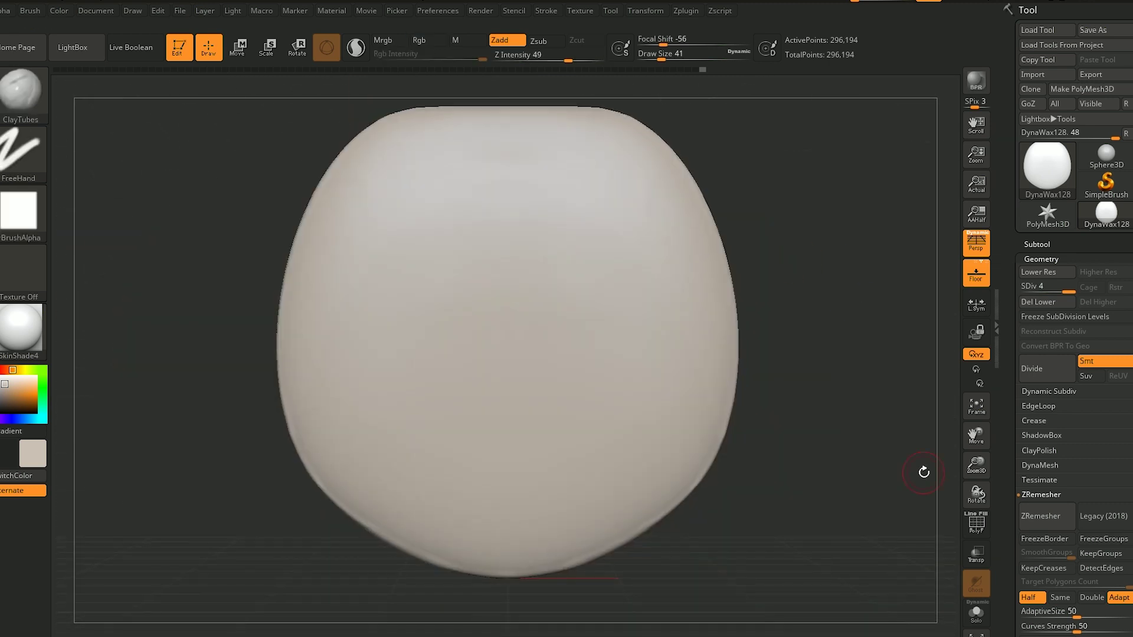
- Sculpt a groove around the body's narrow side with the Standard brush at draw size 39, dividing it into two halves
left_click_drag(708, 55, 738, 55)
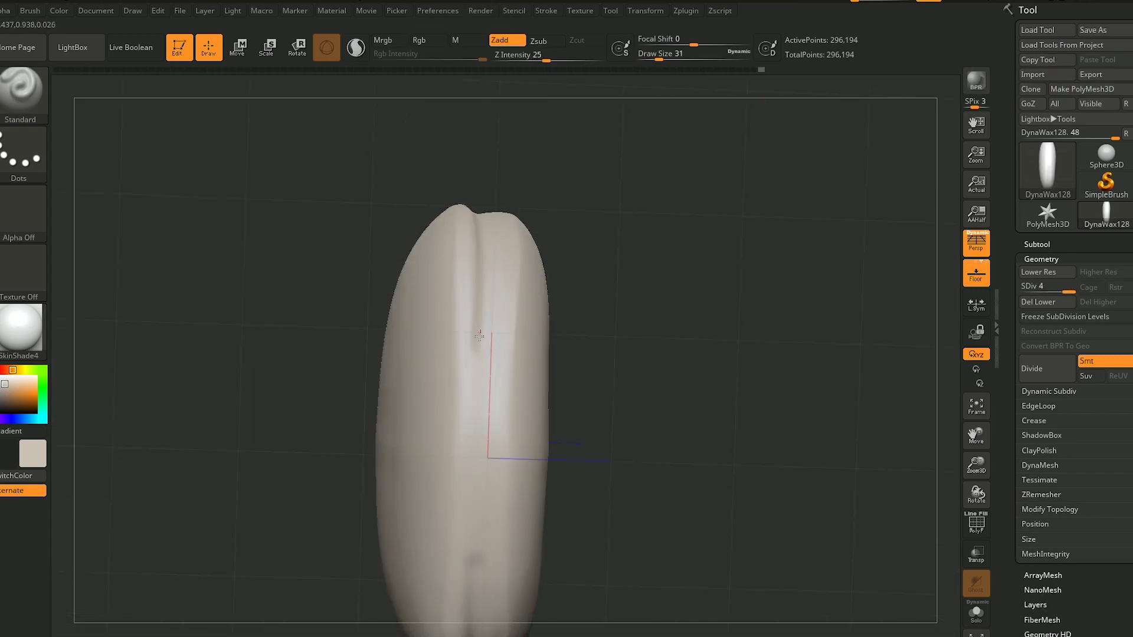
type("59")
key("Return")
mouse_move(625, 147)
left_mouse_down()
mouse_move(599, 307)
mouse_move(661, 242)
mouse_move(655, 198)
left_mouse_up()
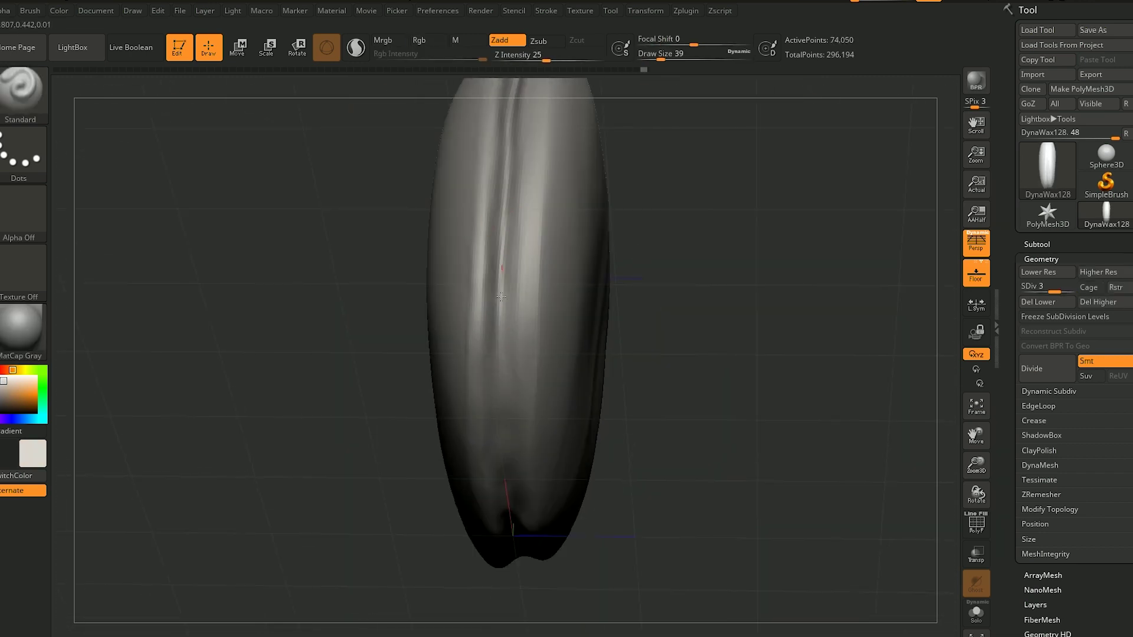
mouse_move(626, 253)
left_mouse_down()
mouse_move(695, 223)
mouse_move(692, 296)
mouse_move(769, 213)
mouse_move(746, 260)
left_mouse_up()
- Flatten the surfaces beside the groove with TrimDynamic and even them out with the Polish brush at draw size 39
key("b")
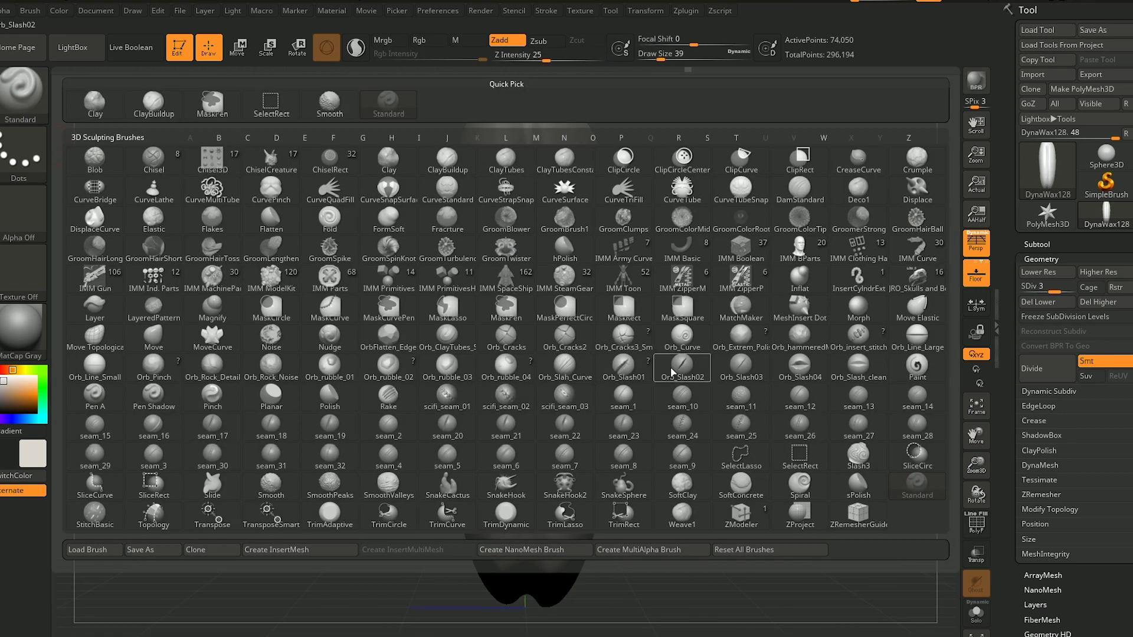
key("t")
key("d")
mouse_move(672, 262)
left_mouse_down()
mouse_move(700, 227)
mouse_move(683, 169)
left_mouse_up()
key("b")
key("p")
key("o")
left_click_drag(553, 495, 329, 375)
mouse_move(755, 208)
left_mouse_down()
mouse_move(733, 220)
mouse_move(679, 165)
left_mouse_up()
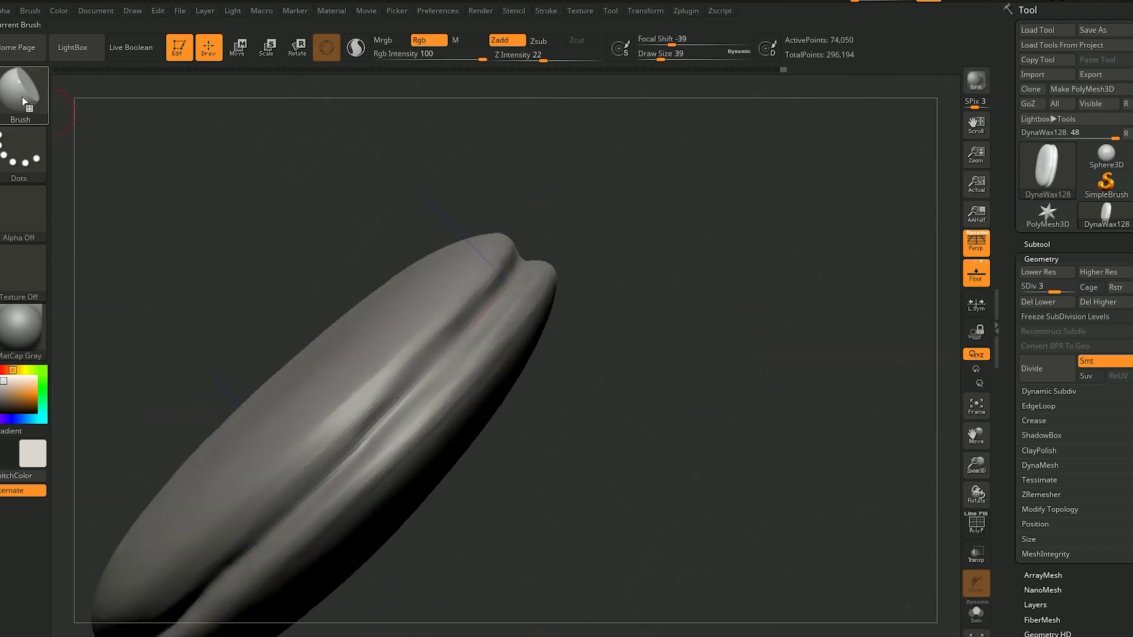
- Refine the groove with the Standard brush and smooth the rims of the two halves
key("b")
key("s")
key("t")
mouse_move(661, 281)
left_mouse_down()
mouse_move(653, 246)
mouse_move(427, 381)
mouse_move(455, 362)
mouse_move(523, 357)
mouse_move(869, 260)
mouse_move(771, 307)
left_mouse_up()
left_click_drag(195, 460, 437, 460, "shift")
left_click_drag(693, 186, 759, 206)
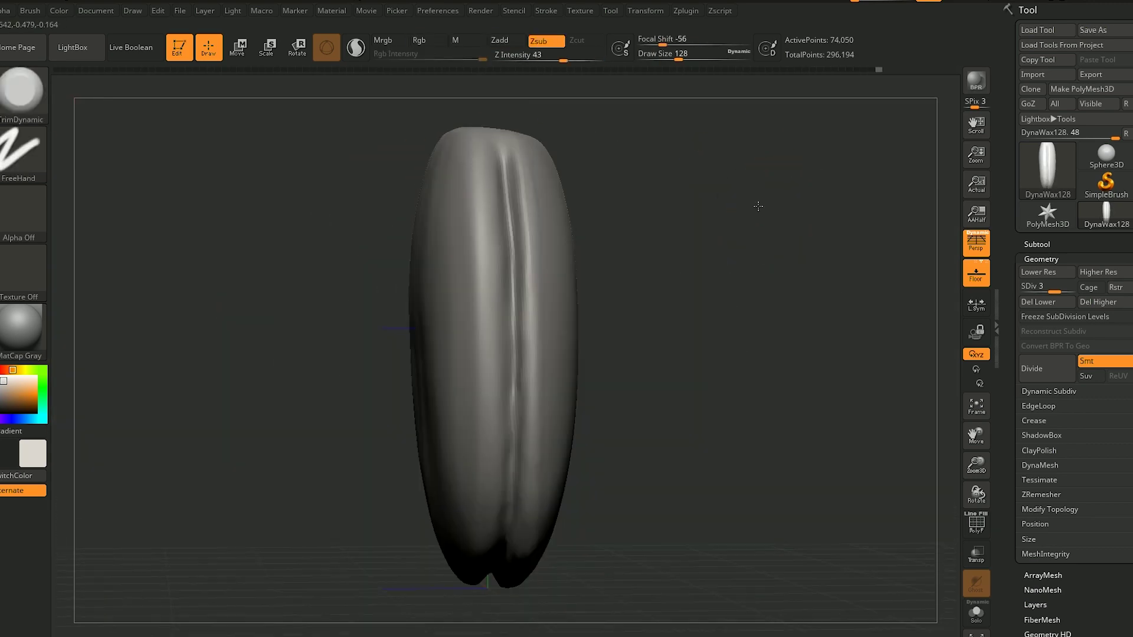
- Adjust the grooved body's side profile with the Move Topological brush at draw size 234
key("b")
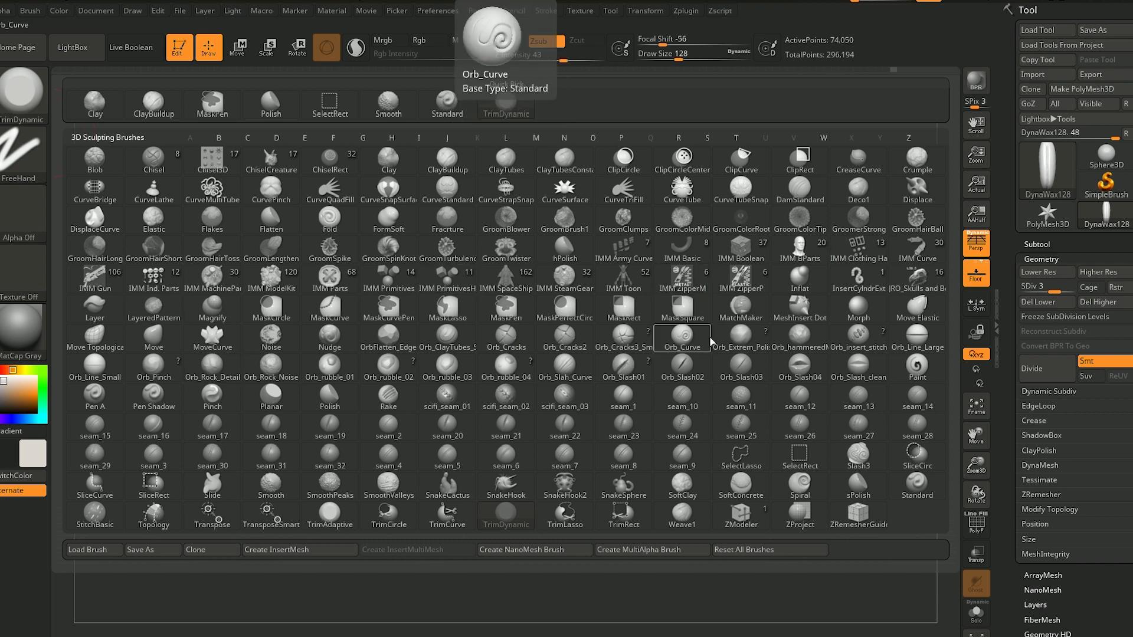
key("m")
key("t")
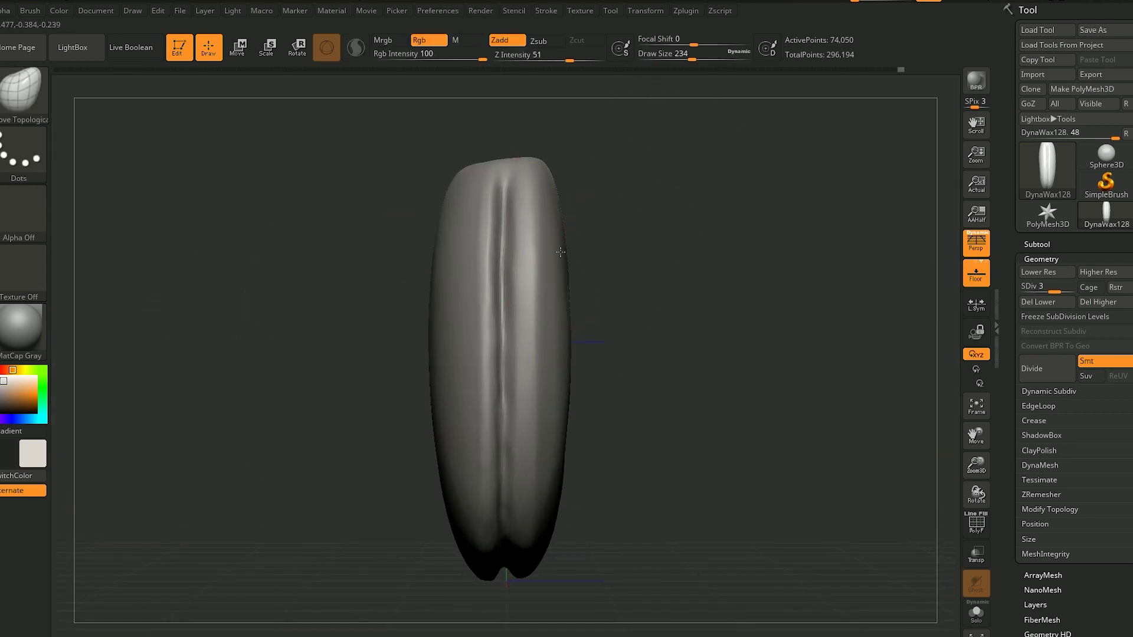
left_click_drag(575, 329, 652, 345)
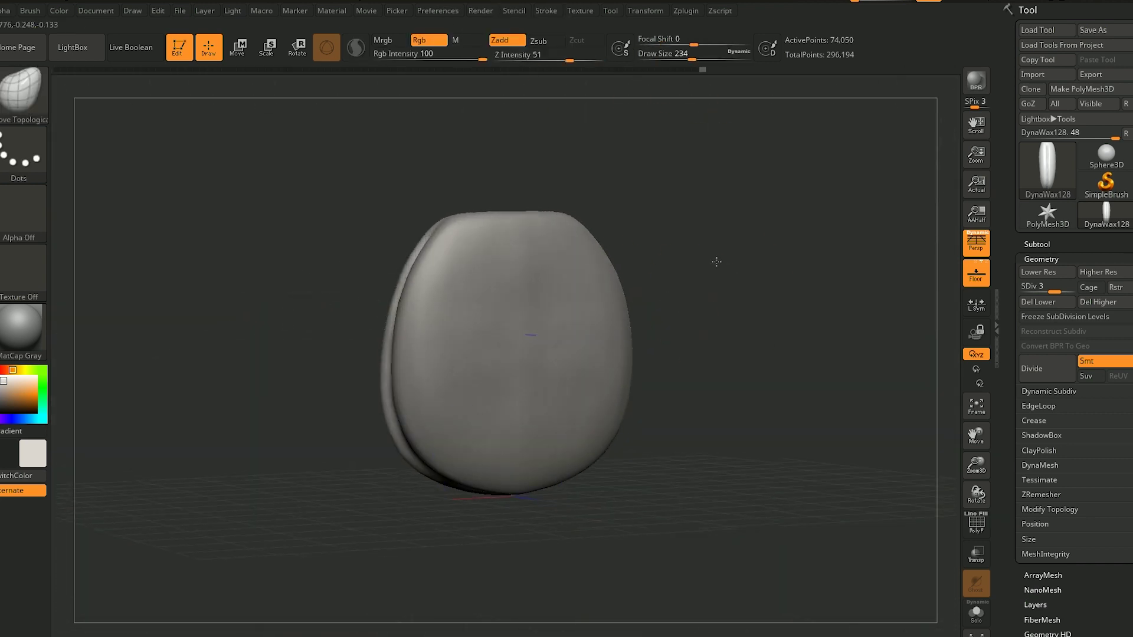
- Taper the front silhouette toward the top at draw size 177, and subdivide the mesh up to level 6
left_click_drag(691, 58, 685, 57)
key("d")
left_click_drag(688, 283, 776, 288)
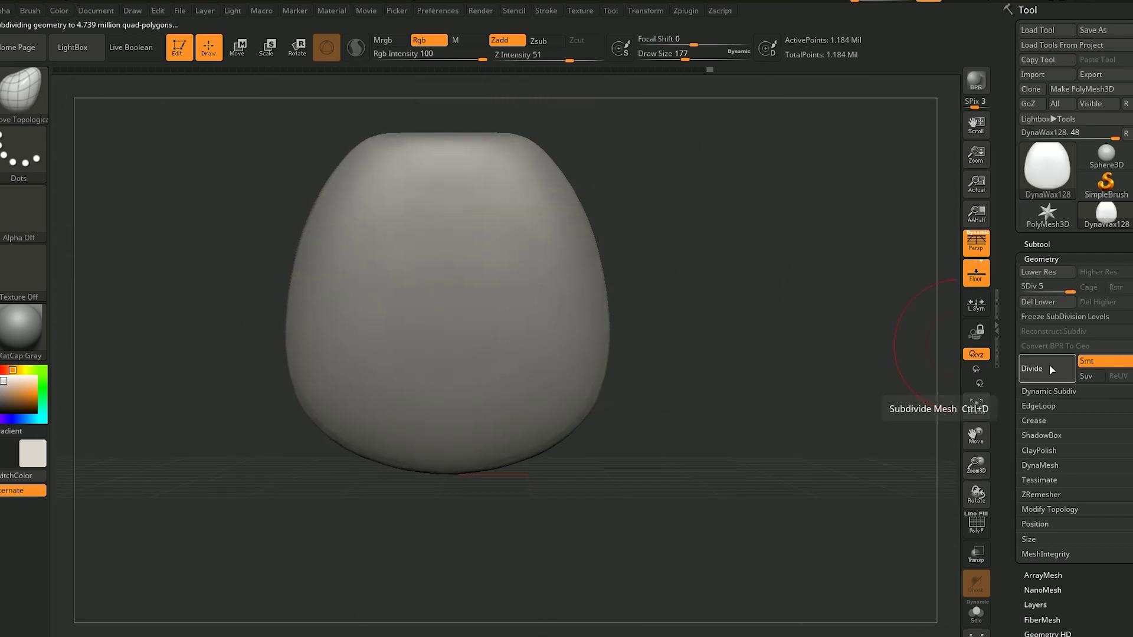
- Switch to the seam_18 stitch brush and bring the groove's edge into view for stitching
key("b")
left_click(435, 435)
mouse_move(354, 380)
left_mouse_down()
mouse_move(671, 187)
mouse_move(600, 207)
mouse_move(484, 134)
left_mouse_up()
left_click_drag(624, 312, 630, 166)
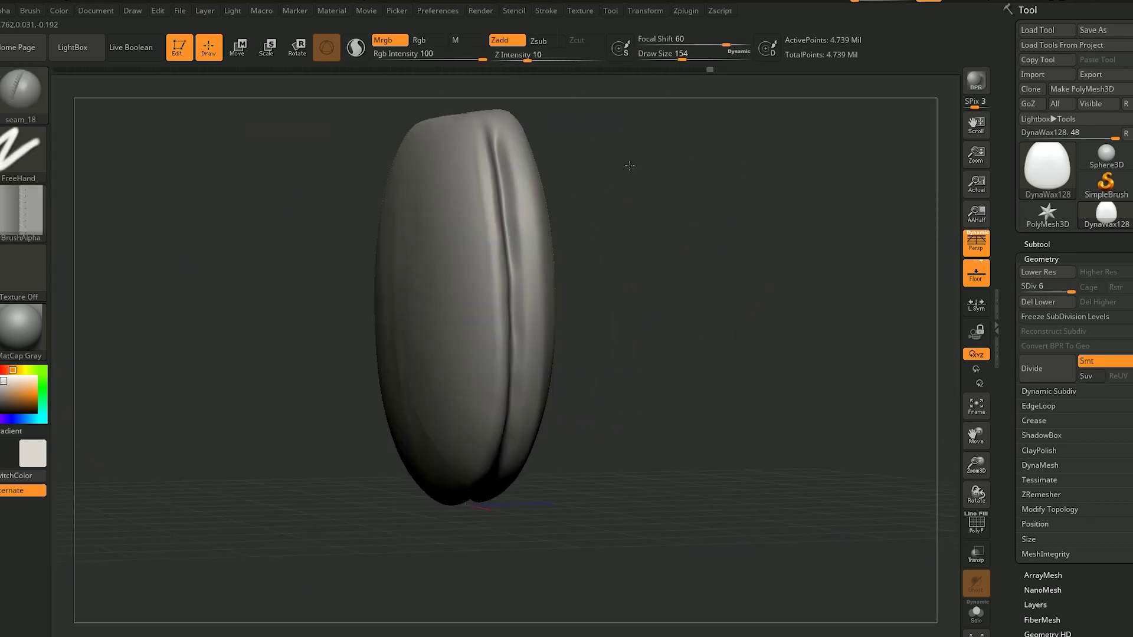
- Try rows of seam_18 stitches along one rim of the groove at draw sizes 158 and 149
left_click_drag(694, 220, 691, 233)
left_click_drag(502, 142, 499, 187)
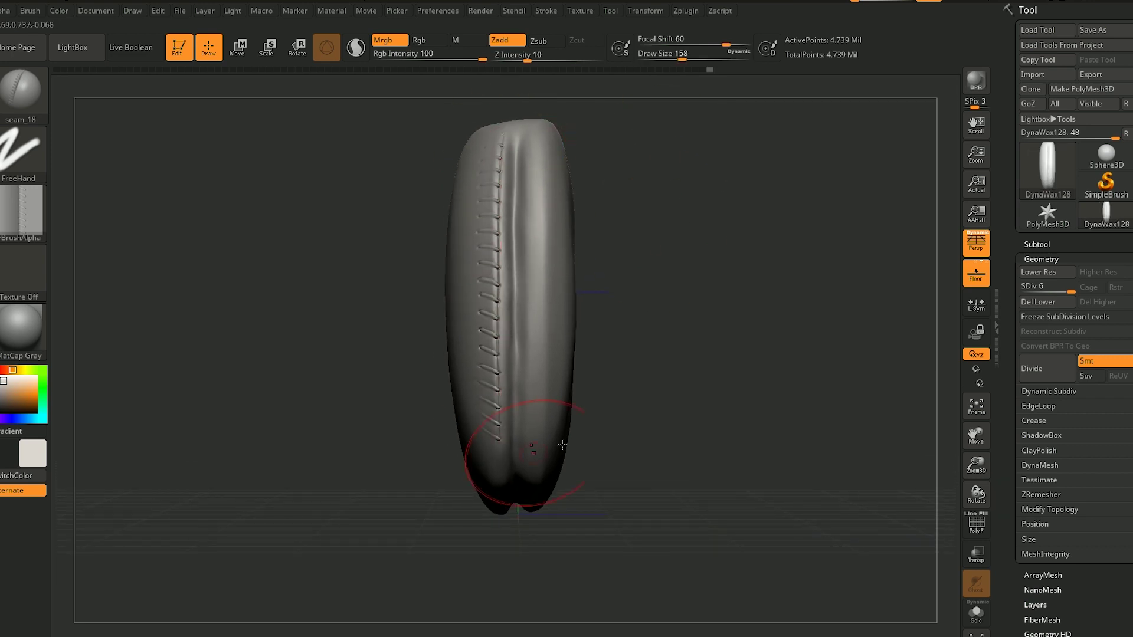
left_click_drag(562, 445, 464, 233)
left_click_drag(465, 317, 393, 81)
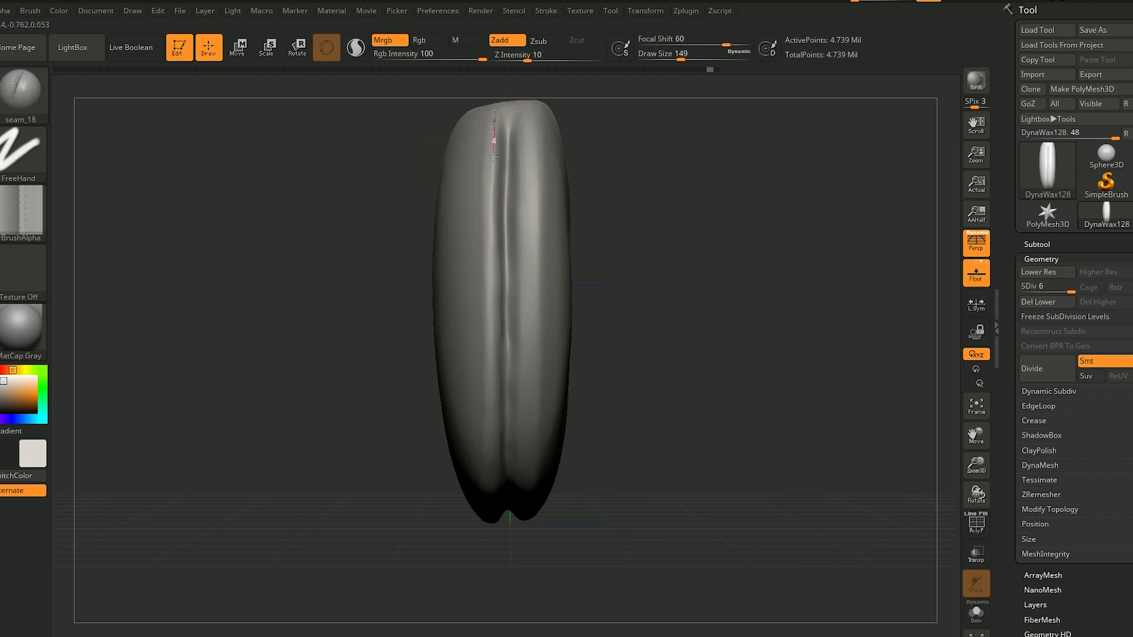
mouse_move(493, 451)
left_mouse_down("shift")
mouse_move(812, 301)
mouse_move(690, 346)
mouse_move(744, 372)
mouse_move(781, 356)
mouse_move(705, 261)
left_mouse_up("shift")
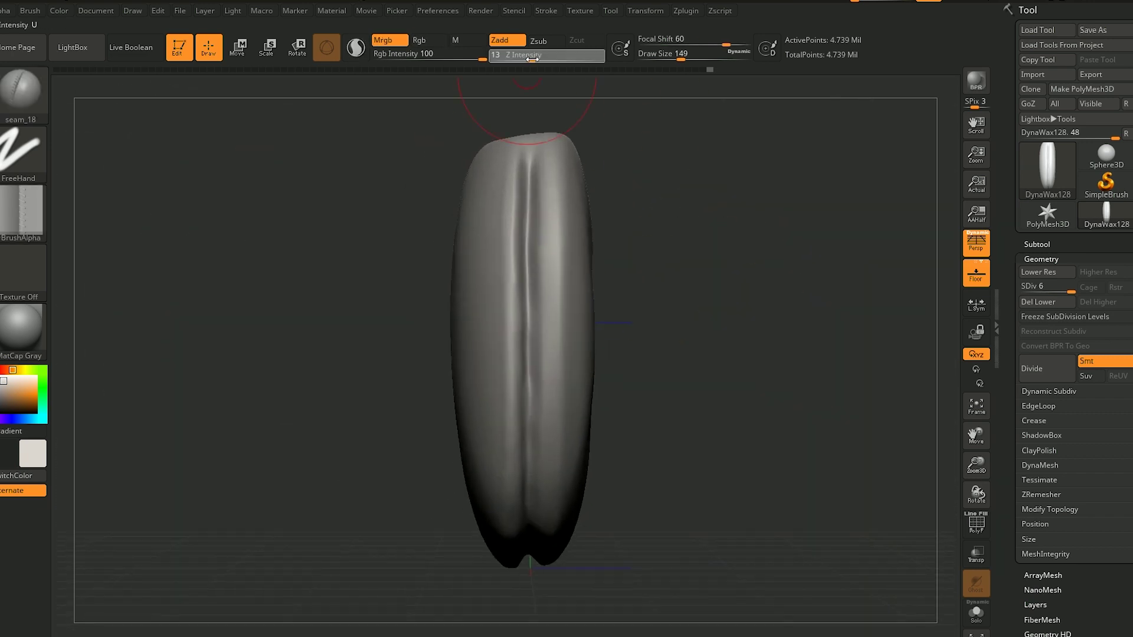
- Run seam_18 stitches around one half's rim beside the groove, with Z Intensity 13 and draw size 149
left_click_drag(512, 540, 502, 205)
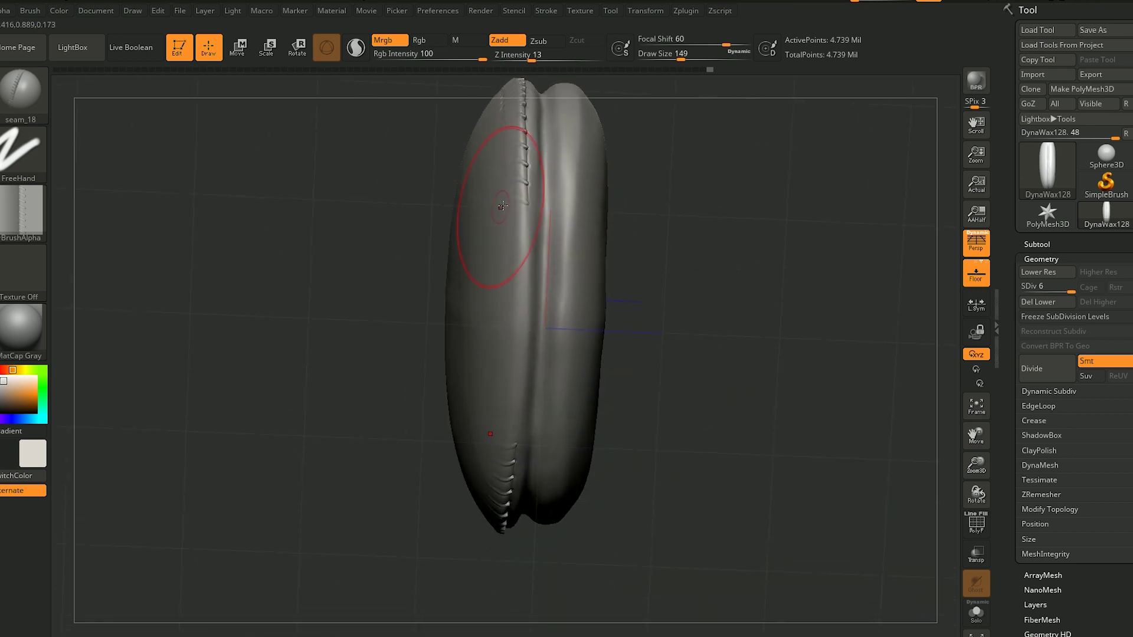
left_click_drag(522, 318, 660, 333)
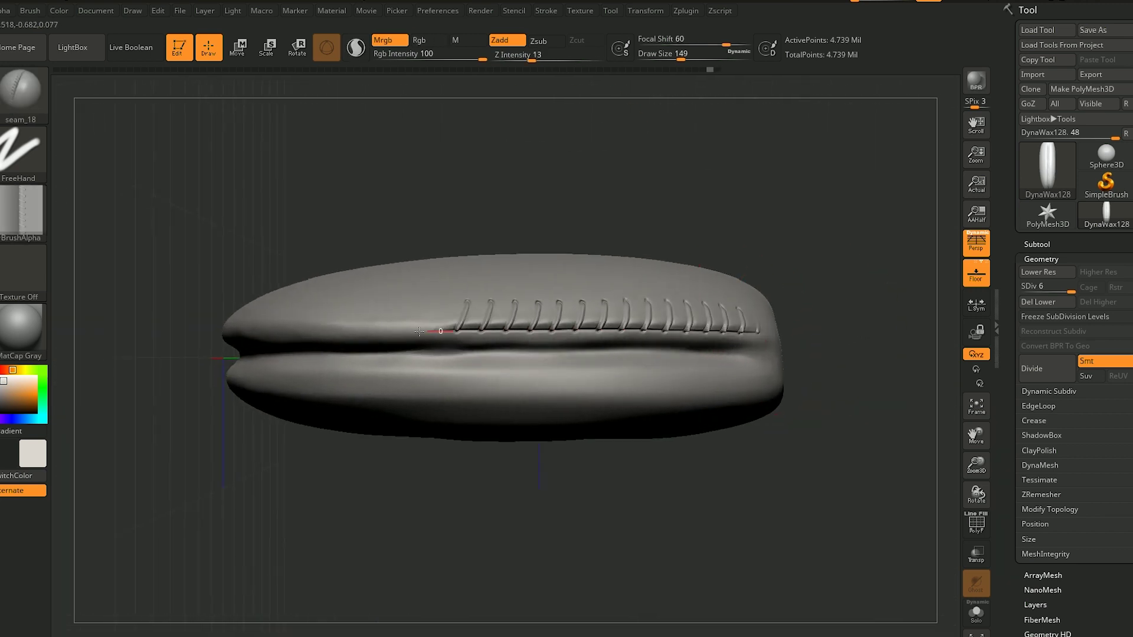
left_click_drag(333, 243, 614, 313)
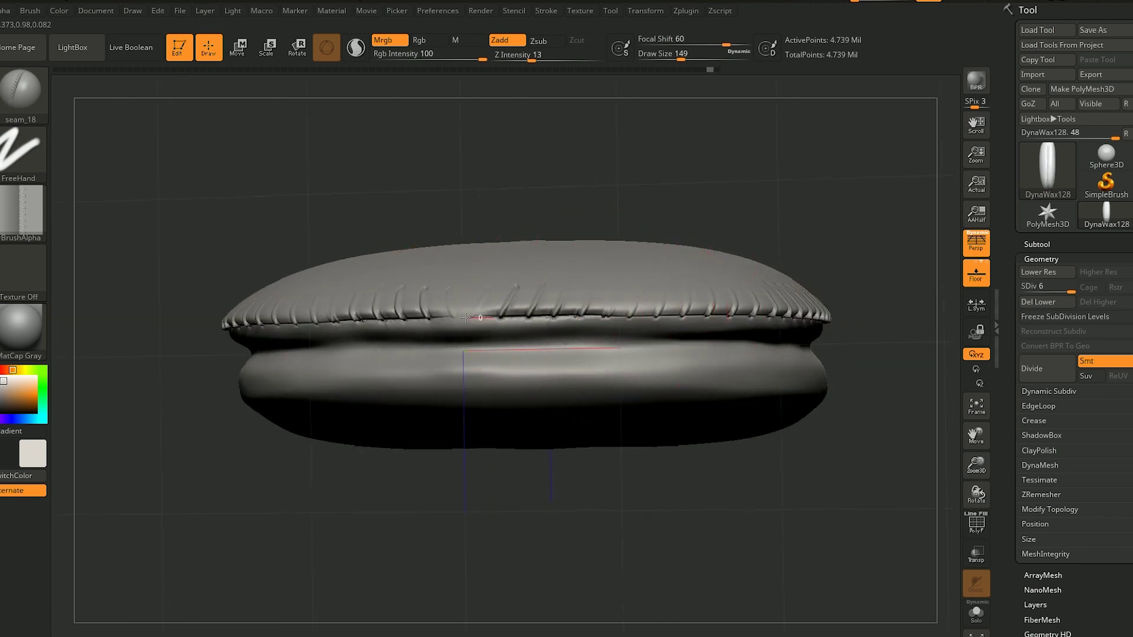
mouse_move(466, 318)
left_mouse_down()
mouse_move(860, 366)
mouse_move(753, 194)
mouse_move(838, 184)
mouse_move(771, 351)
left_mouse_up()
mouse_move(510, 379)
left_mouse_down()
mouse_move(878, 450)
mouse_move(549, 393)
left_mouse_up()
key("ctrl")
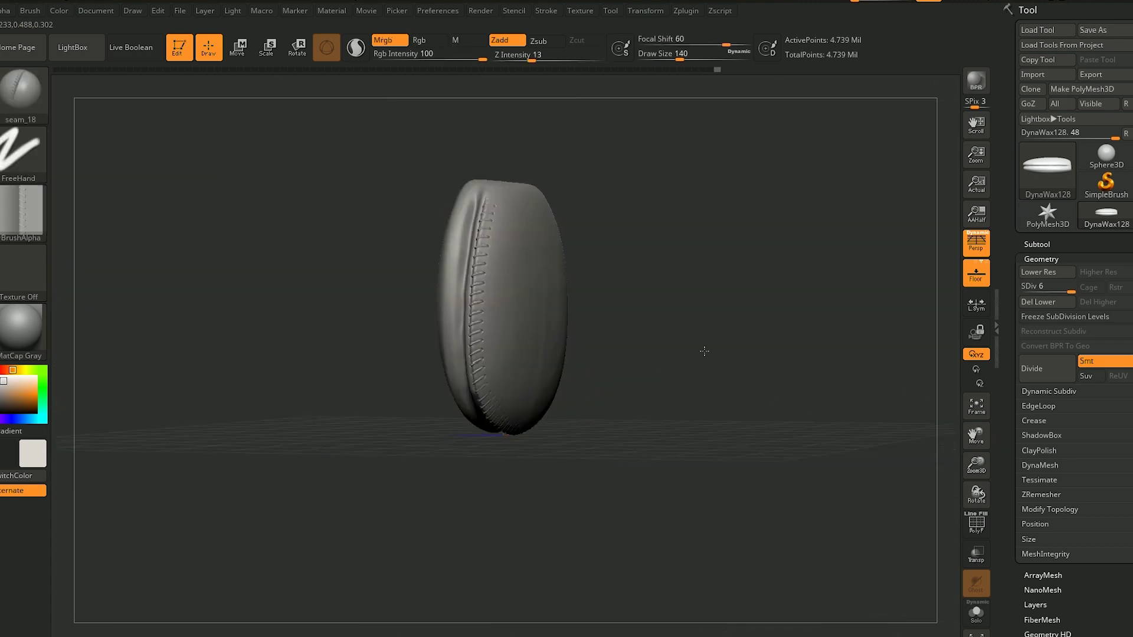
- Carve dents at the stitch ends with DamStandard at draw size 9, and refine the unstitched rim with Polish at draw size 74
left_click_drag(661, 59, 653, 57)
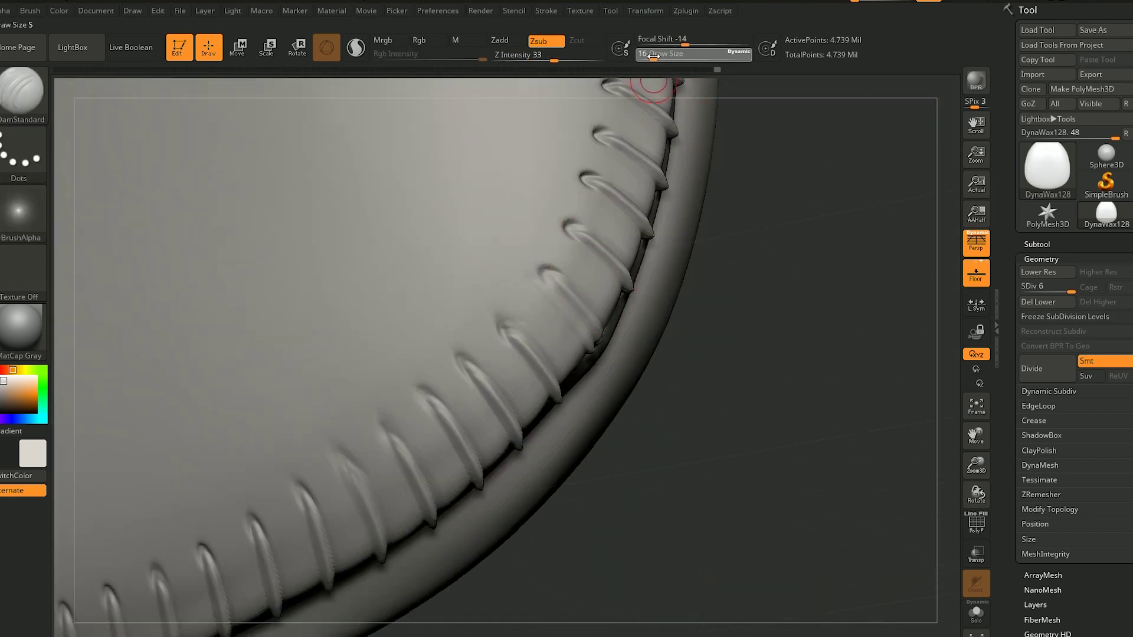
left_click_drag(807, 245, 446, 366)
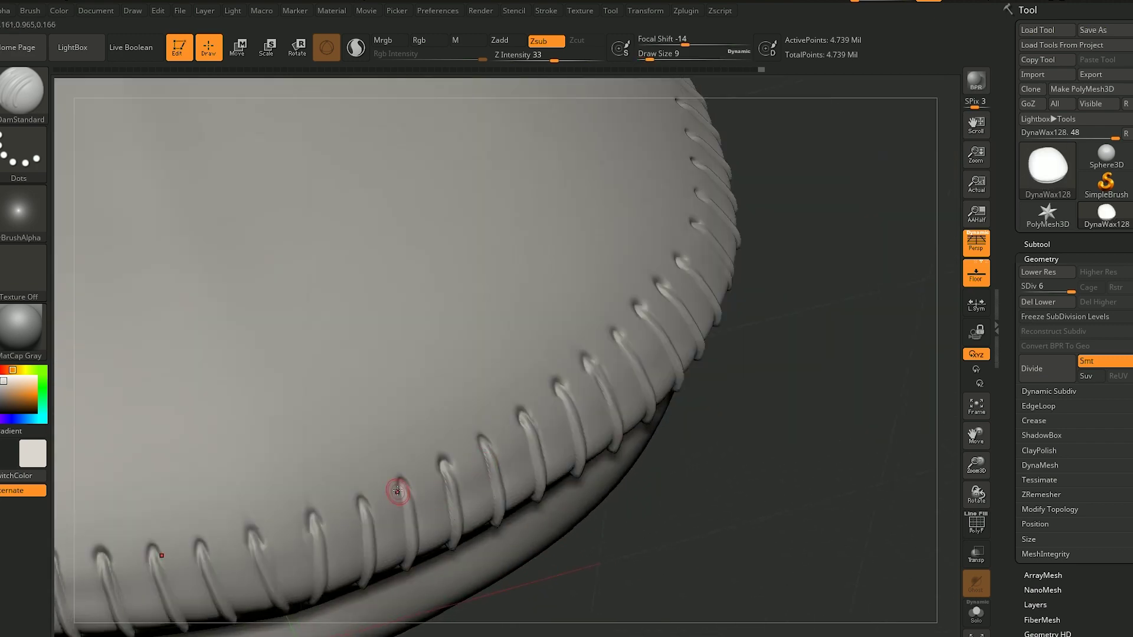
right_click_drag(398, 491, 453, 460)
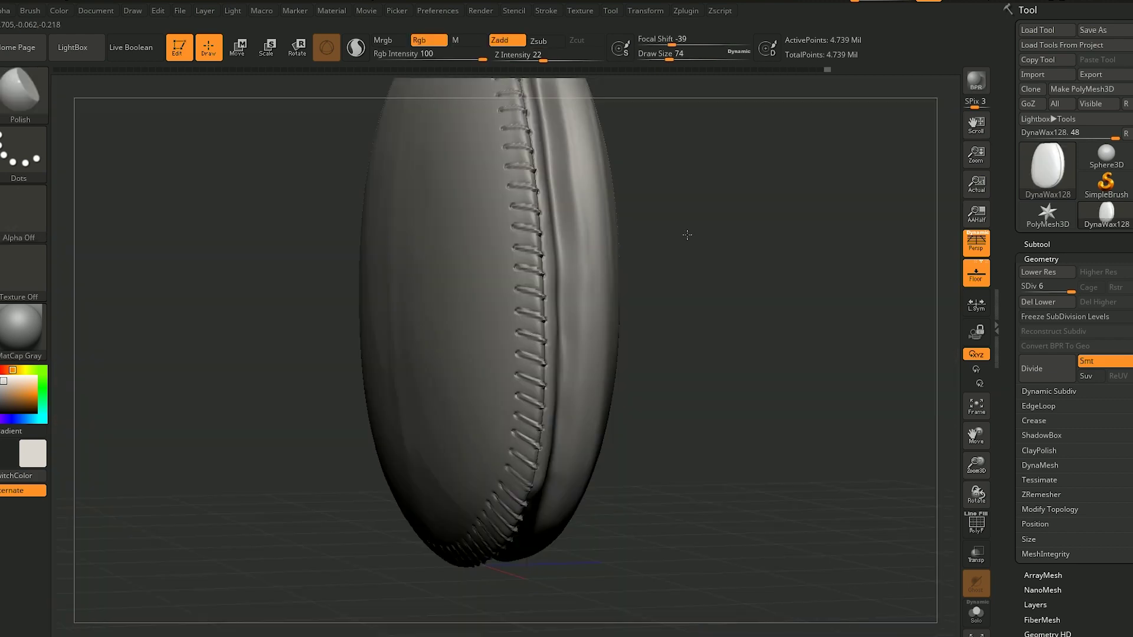
mouse_move(687, 234)
left_mouse_down()
mouse_move(576, 222)
mouse_move(728, 445)
mouse_move(719, 311)
mouse_move(649, 247)
left_mouse_up()
- Switch to the seam_4 double-stitch brush for the unstitched half's rim
key("b")
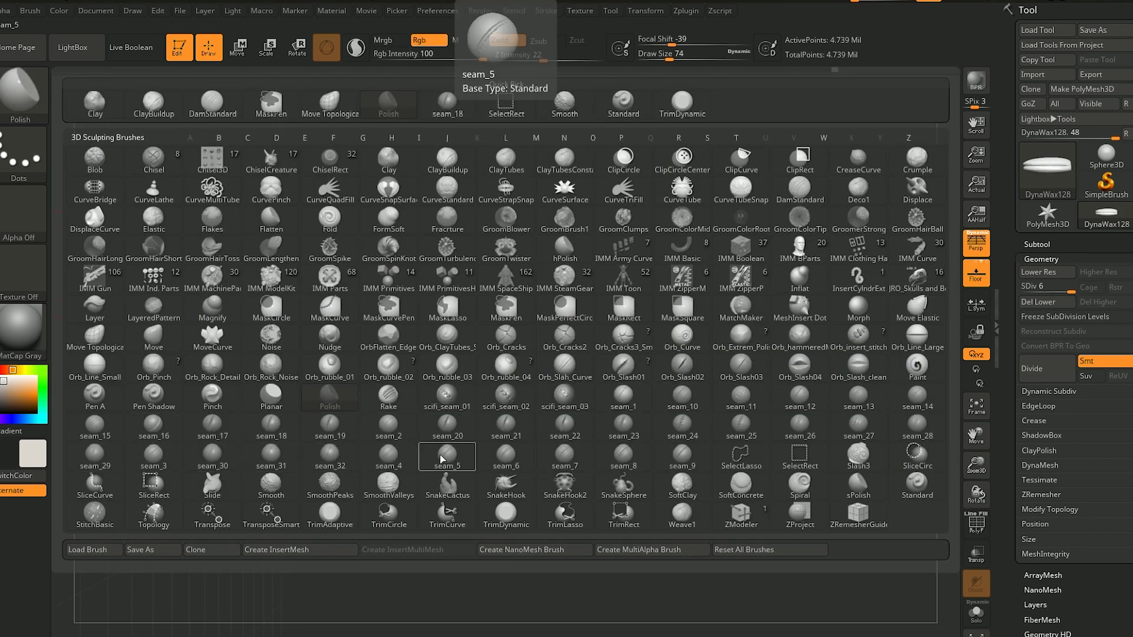
left_click(388, 456)
scroll(754, 359, "down", 2)
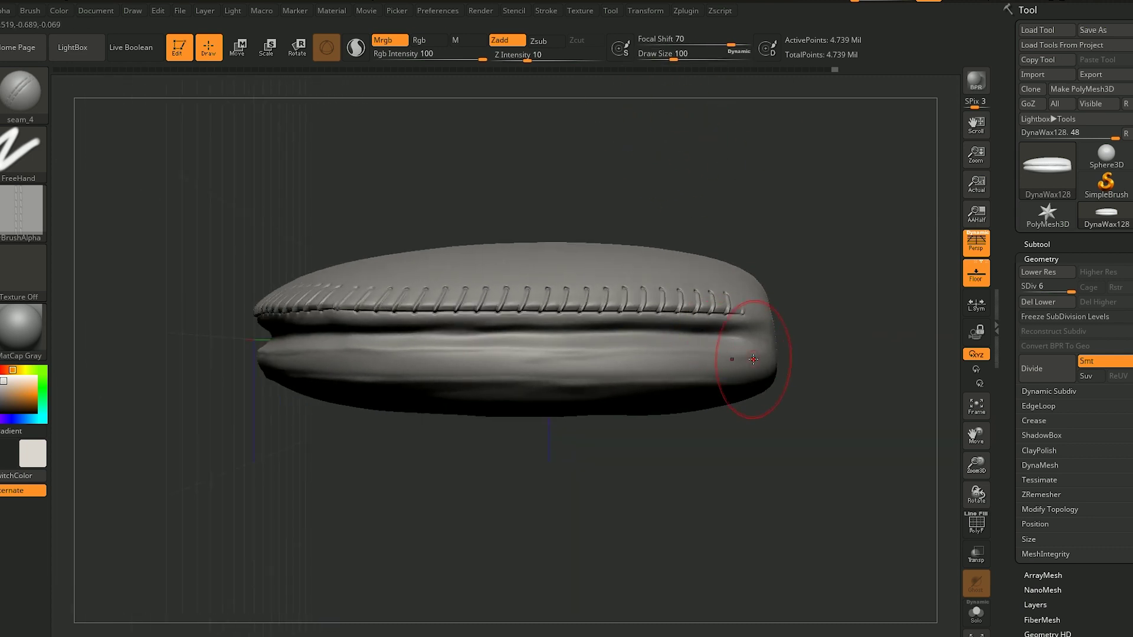
- Try a double row of seam_4 stitches along the unstitched half's rim at draw size 100
mouse_move(862, 228)
left_mouse_down()
mouse_move(797, 417)
mouse_move(218, 375)
left_mouse_up()
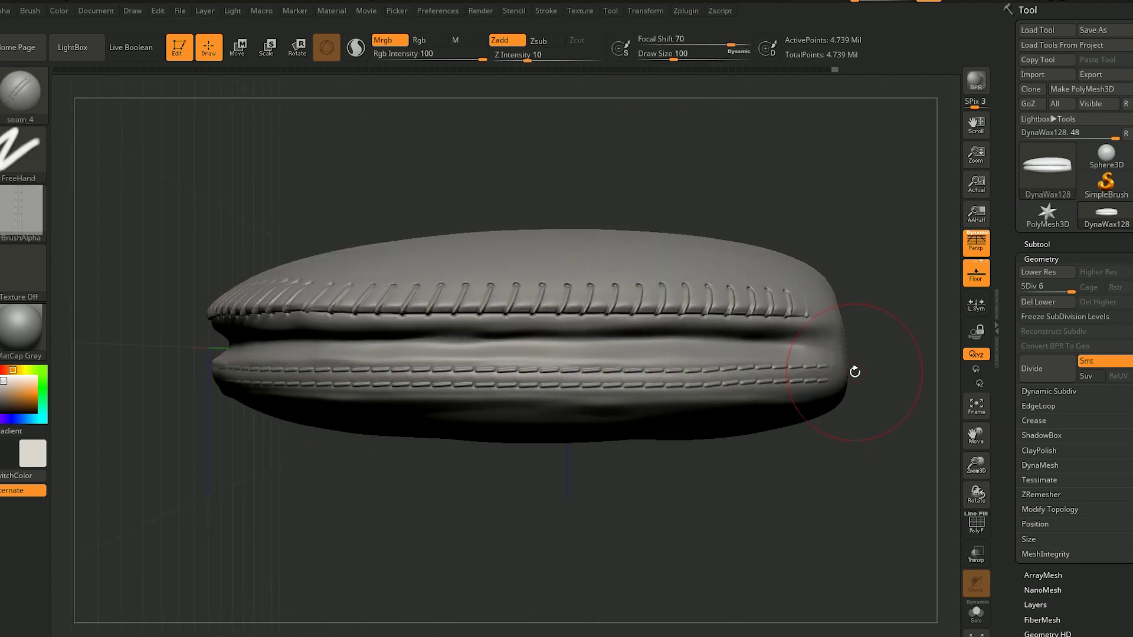
mouse_move(854, 372)
left_mouse_down()
mouse_move(336, 417)
mouse_move(926, 445)
mouse_move(469, 477)
mouse_move(233, 358)
left_mouse_up()
scroll(469, 476, "up", 2)
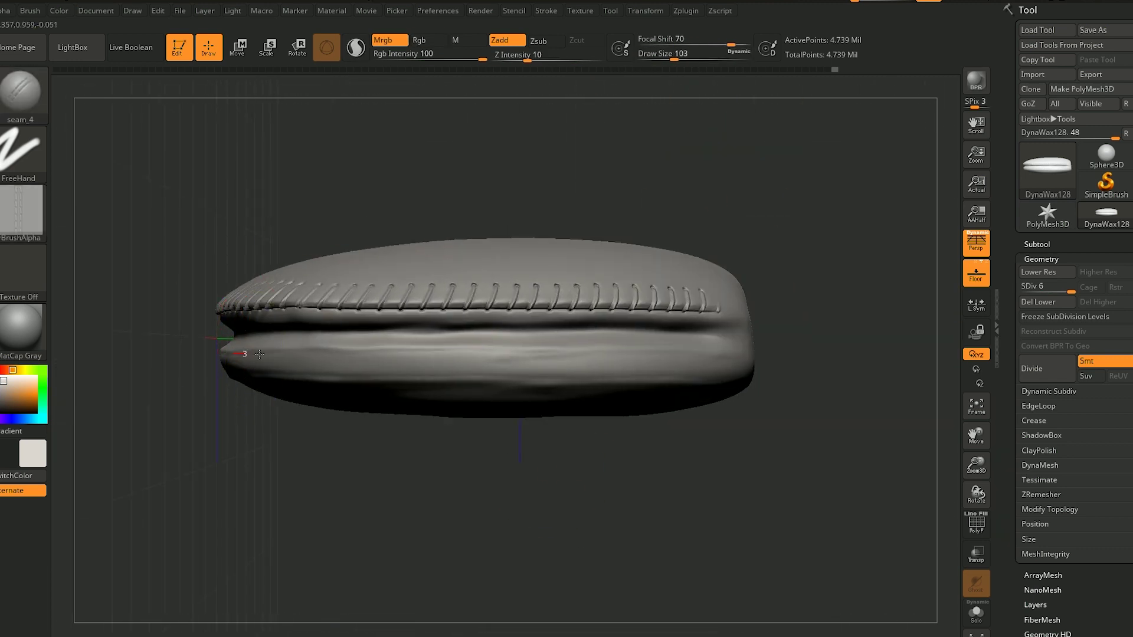
- Run a double row of seam_4 stitches around the second half's rim, including the bottom end, at draw size 103
left_click_drag(720, 362, 282, 359)
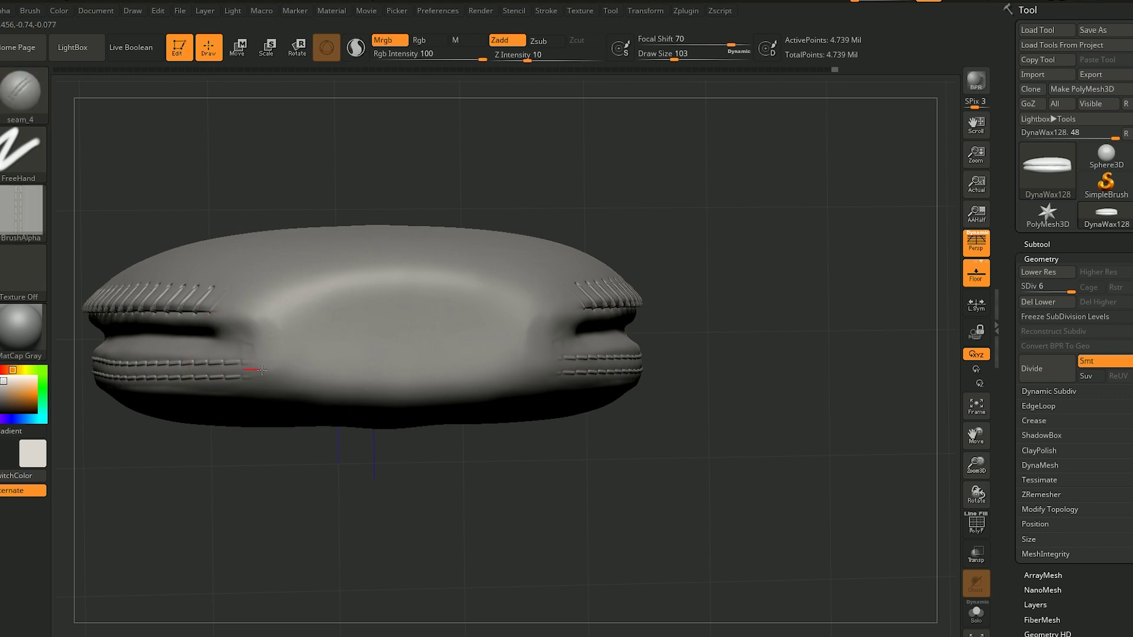
mouse_move(401, 370)
left_mouse_down()
mouse_move(625, 463)
mouse_move(544, 388)
left_mouse_up()
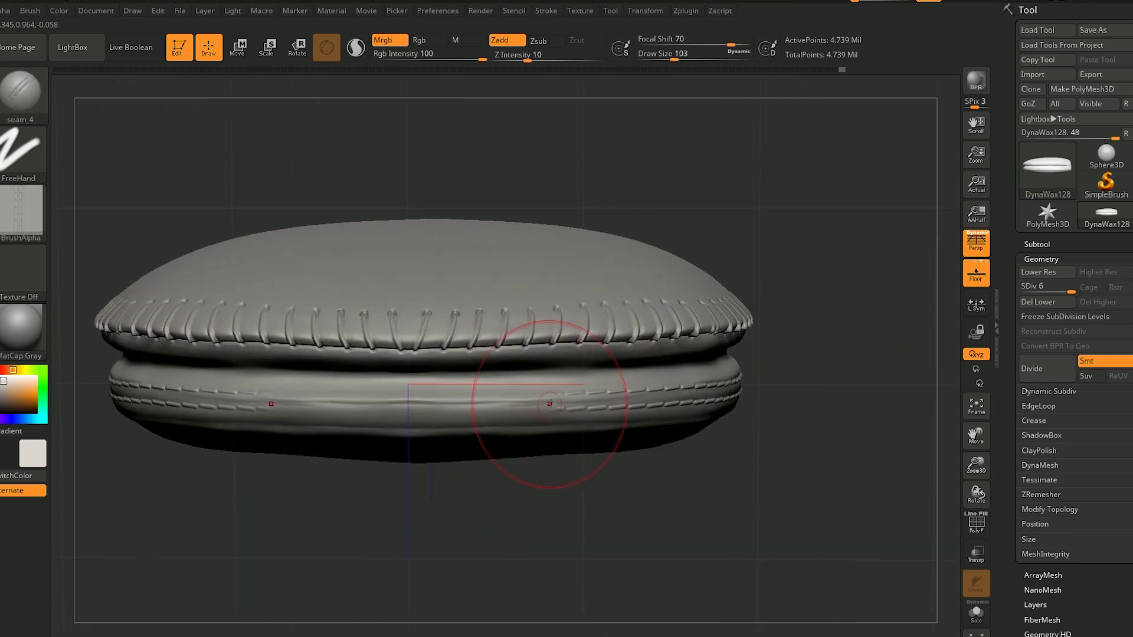
left_click_drag(429, 401, 552, 403)
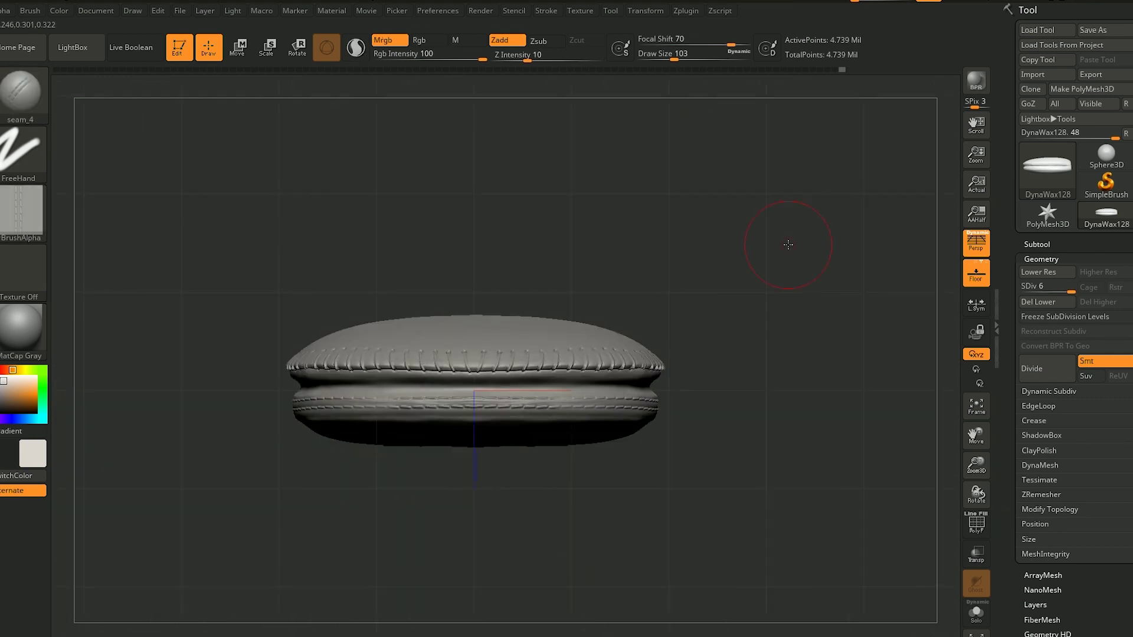
- Build up a raised X-shaped stitch on the pouch's lower front with ClayTubes at draw size 39, and carve its outline with DamStandard at draw size 11
left_click_drag(674, 58, 661, 57)
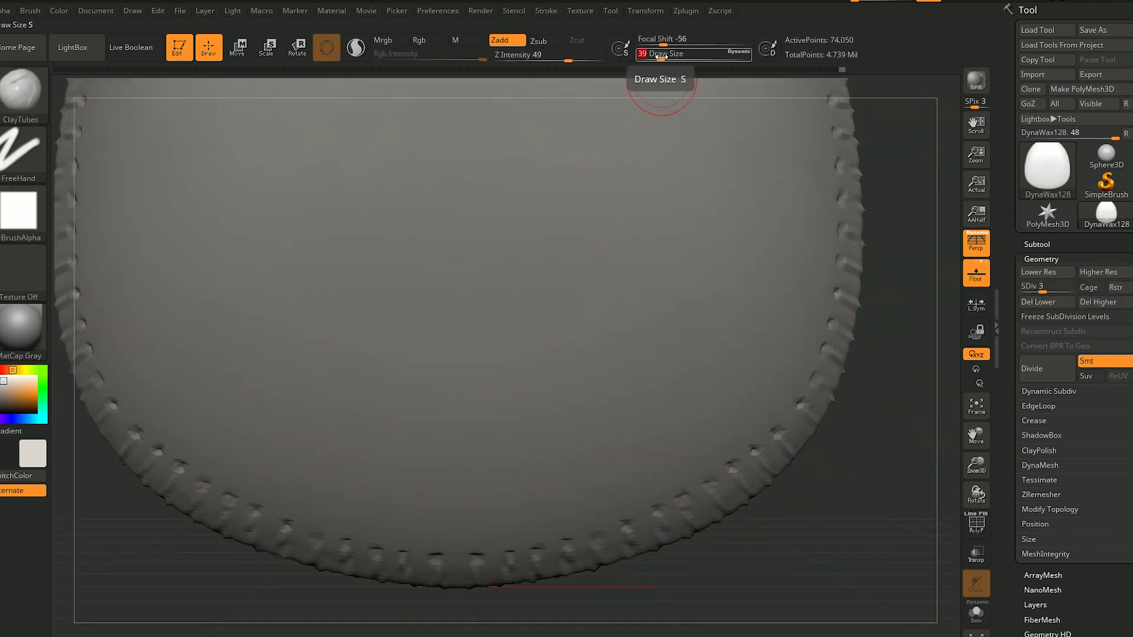
key("ctrl")
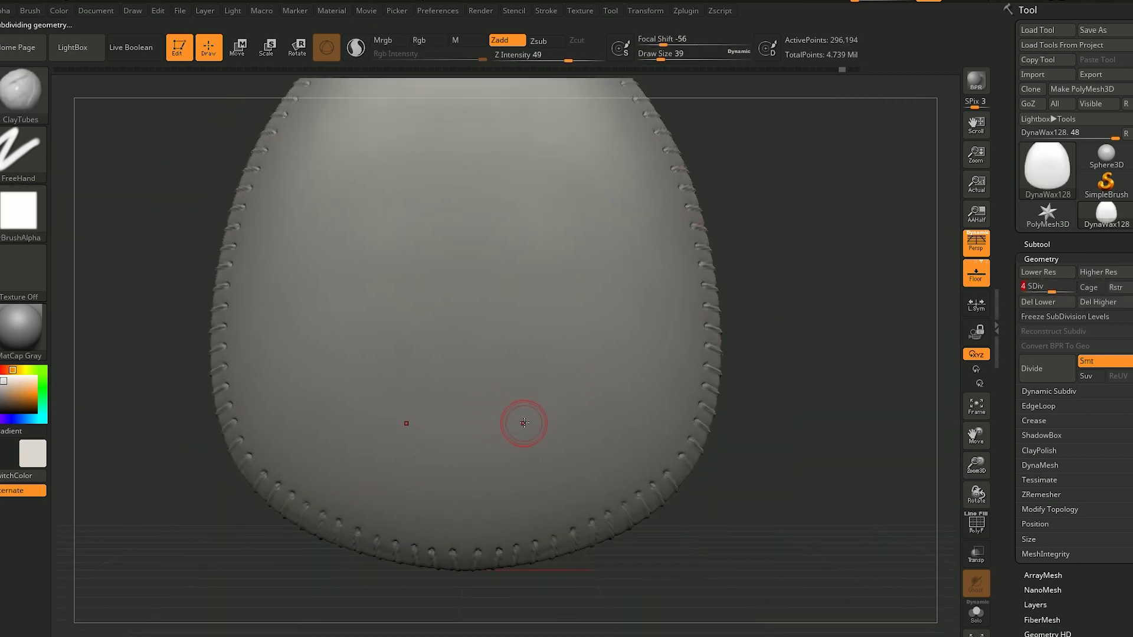
key("b")
key("d")
key("s")
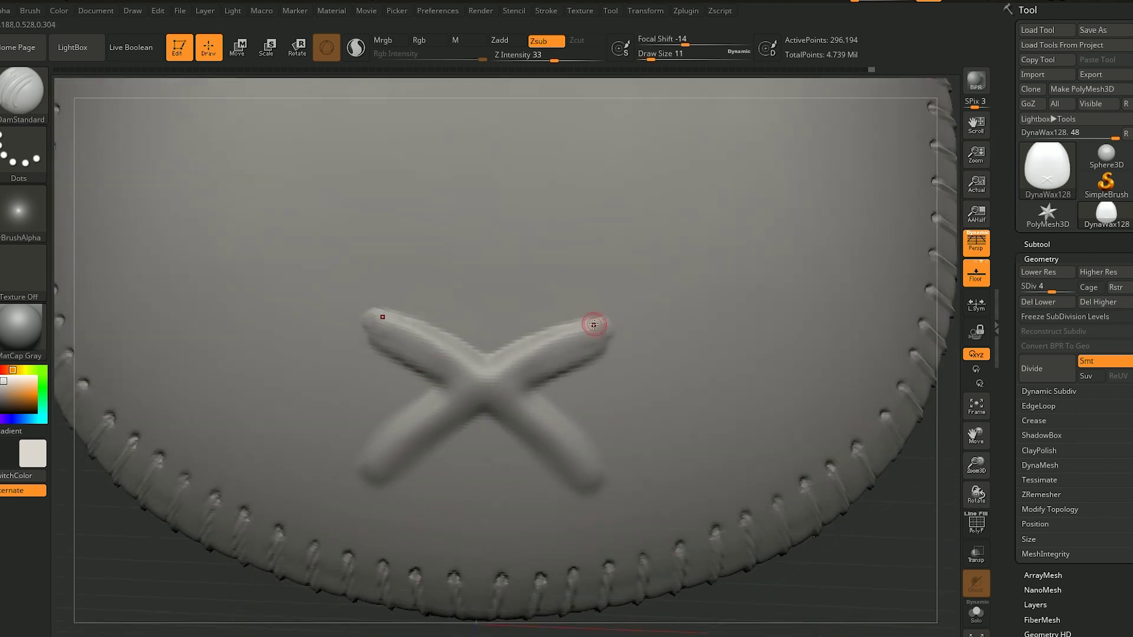
right_click_drag(594, 324, 588, 319)
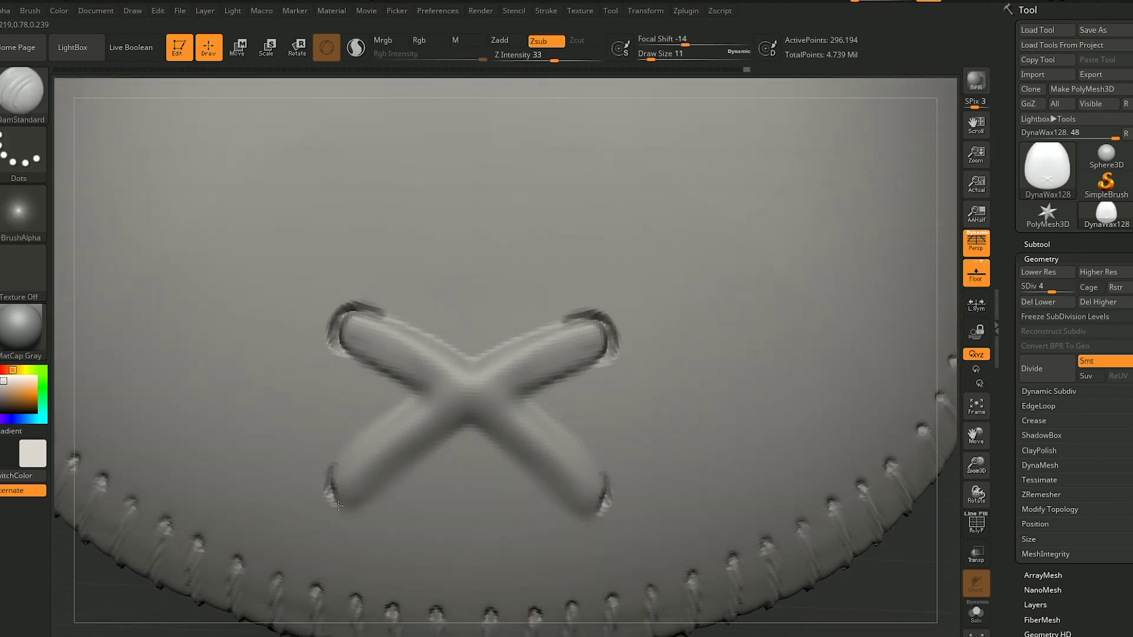
right_click_drag(359, 497, 473, 423)
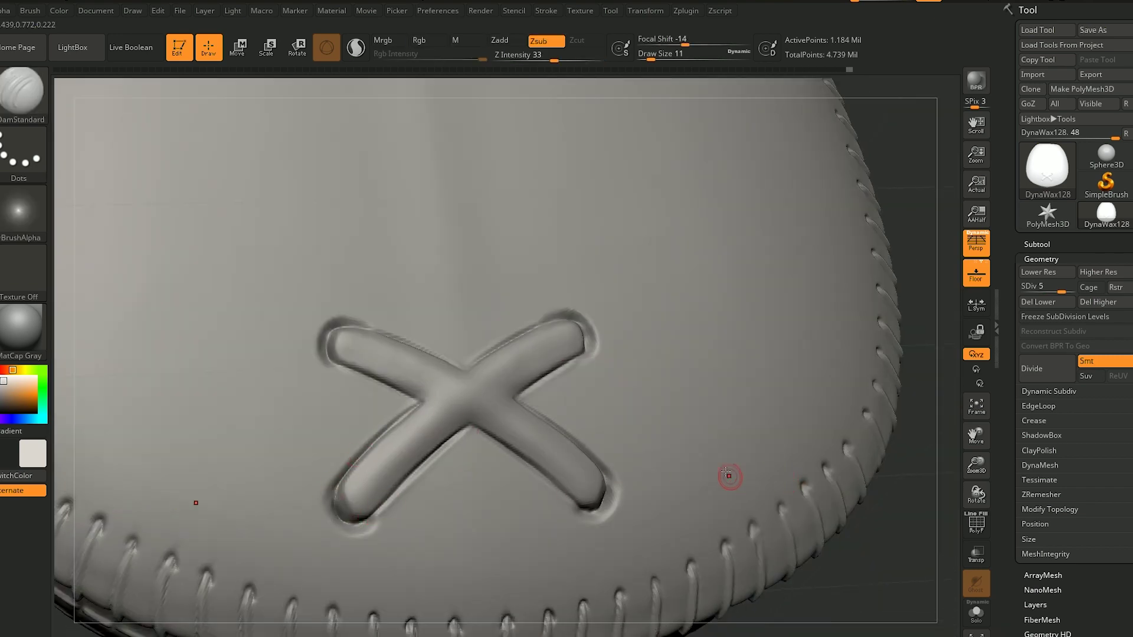
right_click_drag(509, 395, 788, 492)
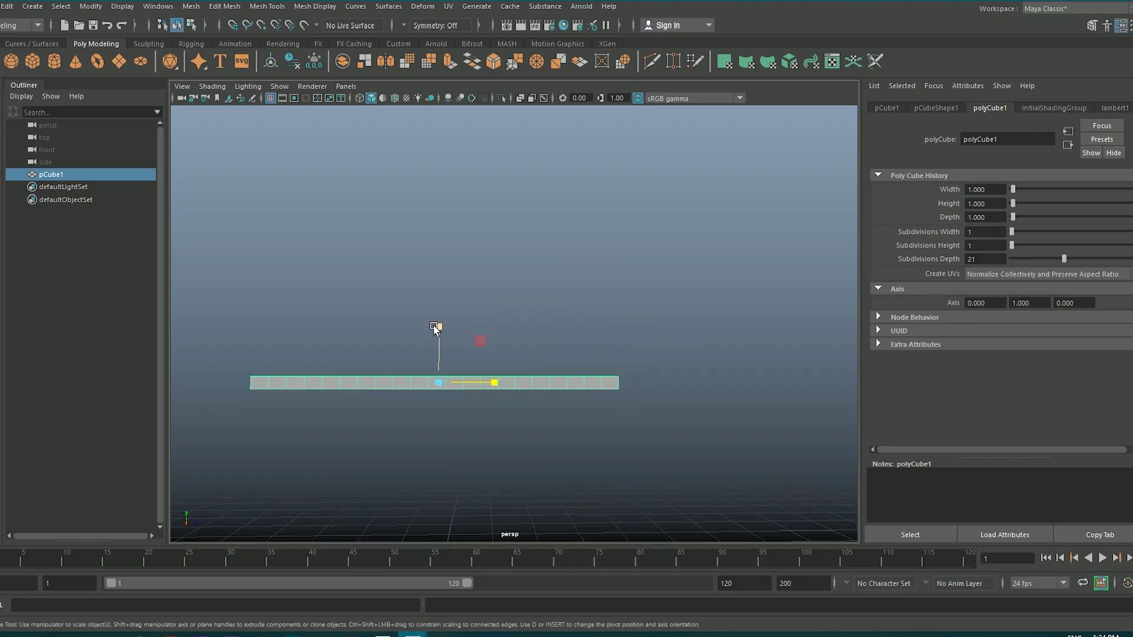
- In Maya, extrude two underside faces of the long segmented strap bar downward to form two legs
key("w")
left_click_drag(587, 390, 506, 290, "alt")
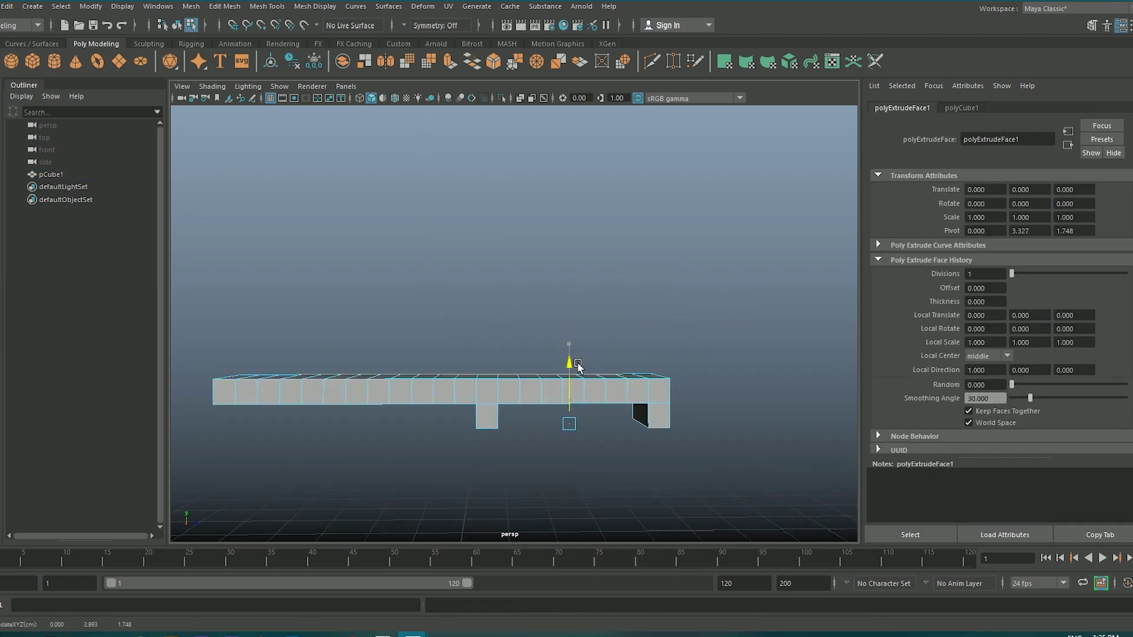
scroll(531, 409, "up", 5)
left_click_drag(593, 317, 590, 397)
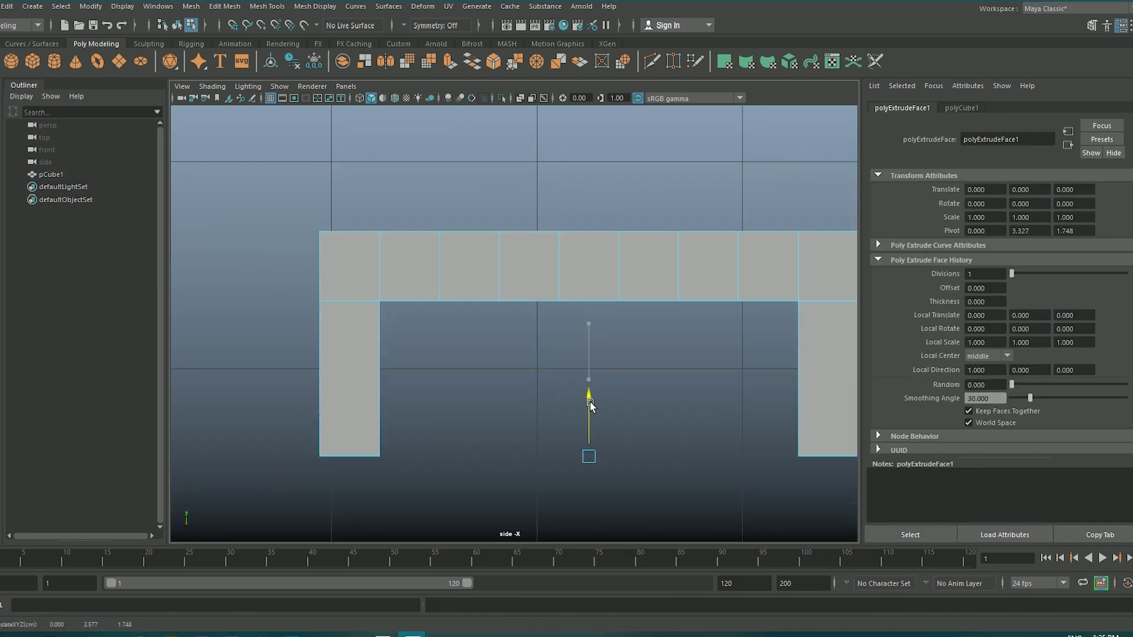
- Insert edge loops near the ends of the two legs, and bridge the legs with 6 divisions into a closed rectangular loop
left_click(249, 6)
left_click(296, 96)
left_click(380, 397)
middle_click_drag(801, 402, 742, 402, "alt")
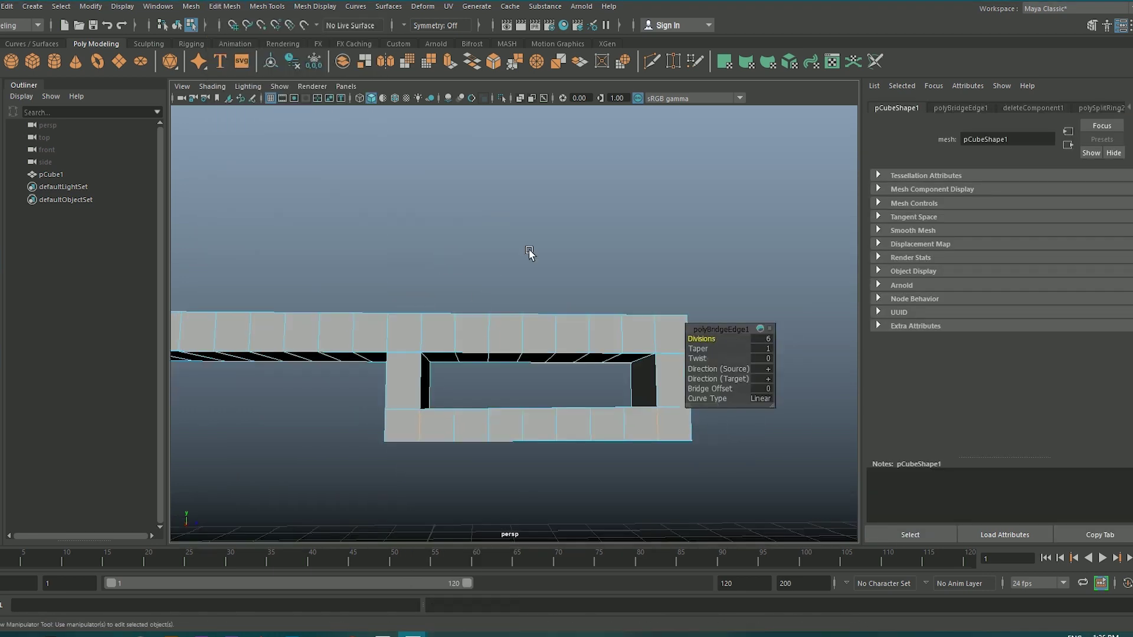
scroll(529, 254, "down", 5)
scroll(511, 261, "up", 5)
- Bevel the whole strap mesh and soften its edges
right_click_drag(461, 319, 495, 341)
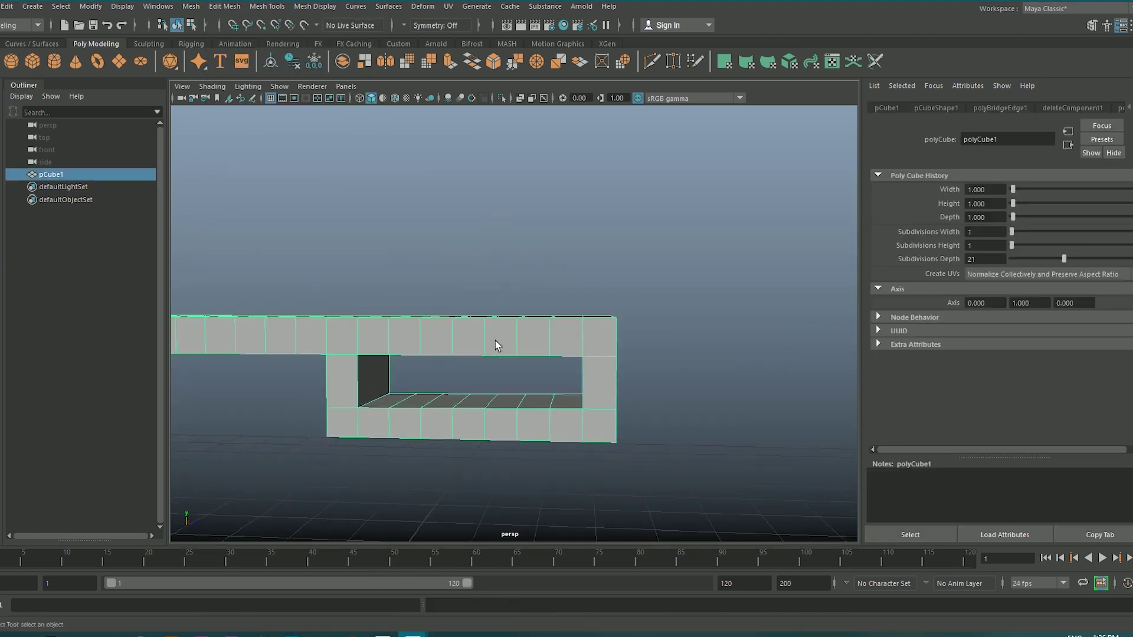
key("ctrl+b")
left_click(535, 336)
left_click(260, 6)
left_click(356, 193)
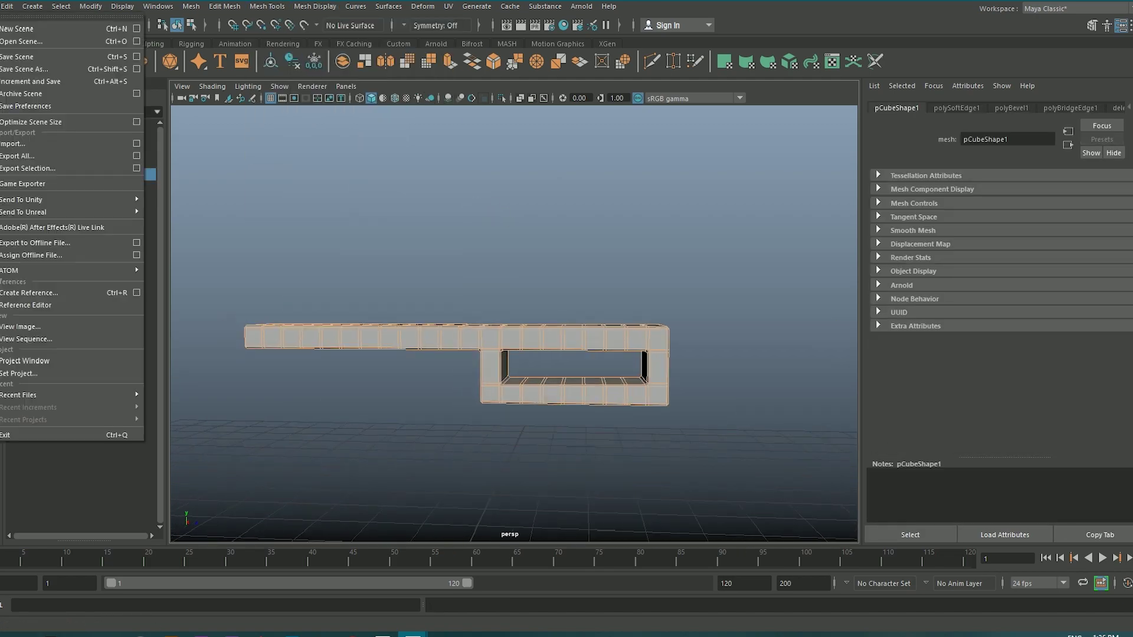
- Export the selected strap mesh and, in ZBrush, position it upright against the pouch's back with its loop above the pouch
left_click(28, 168)
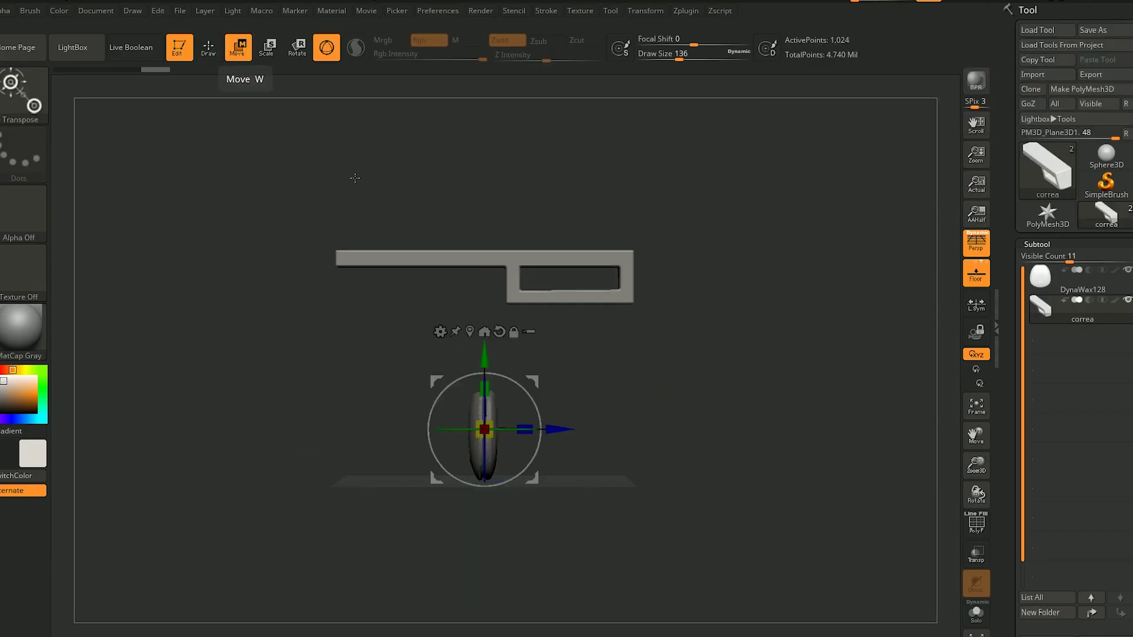
left_click_drag(529, 207, 500, 258)
left_click_drag(485, 177, 491, 283)
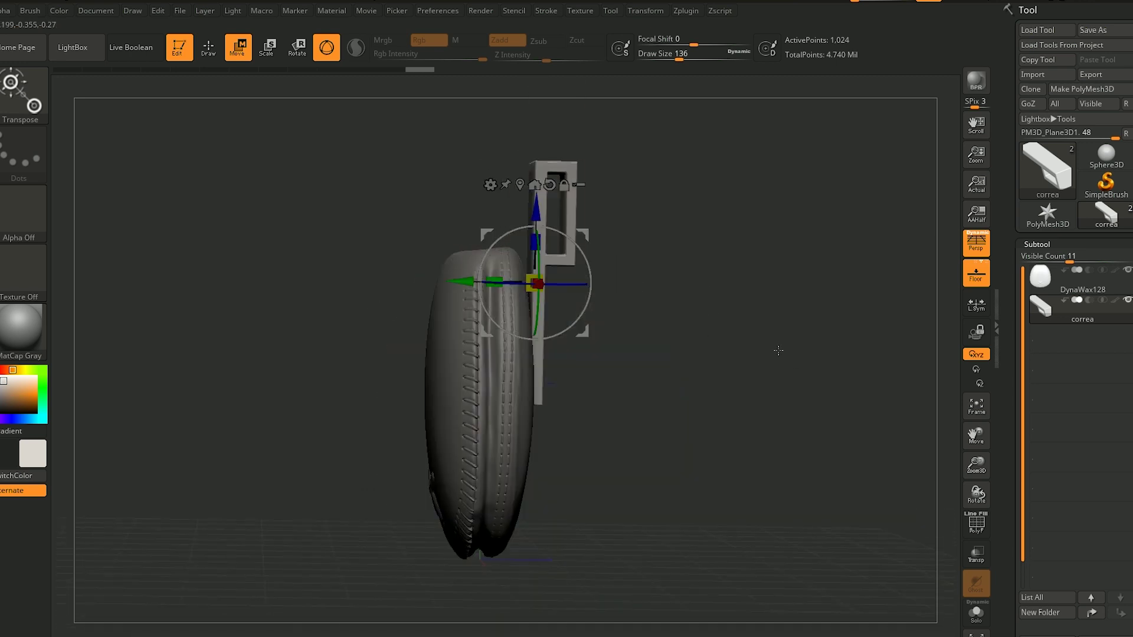
- Rebuild the strap with DynaMesh at resolution 128, and bend it along the pouch's back with Move Topological at draw sizes 192, 65 and 104
left_click(1040, 488)
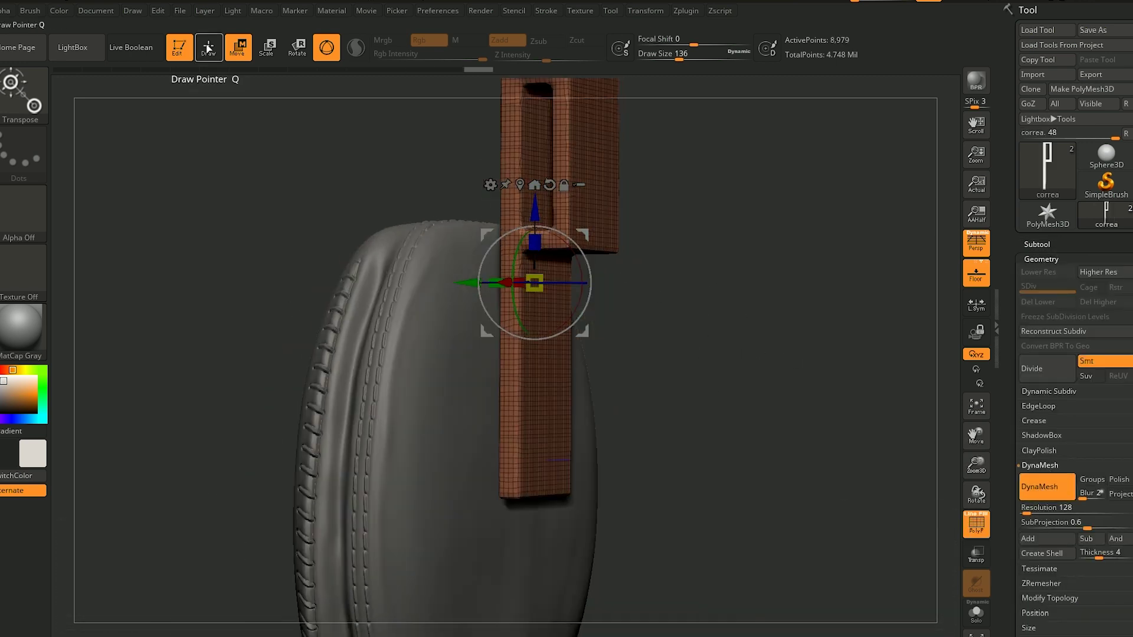
mouse_move(580, 185)
left_mouse_down()
mouse_move(557, 223)
mouse_move(504, 234)
mouse_move(590, 248)
mouse_move(532, 251)
mouse_move(777, 259)
mouse_move(723, 388)
left_mouse_up()
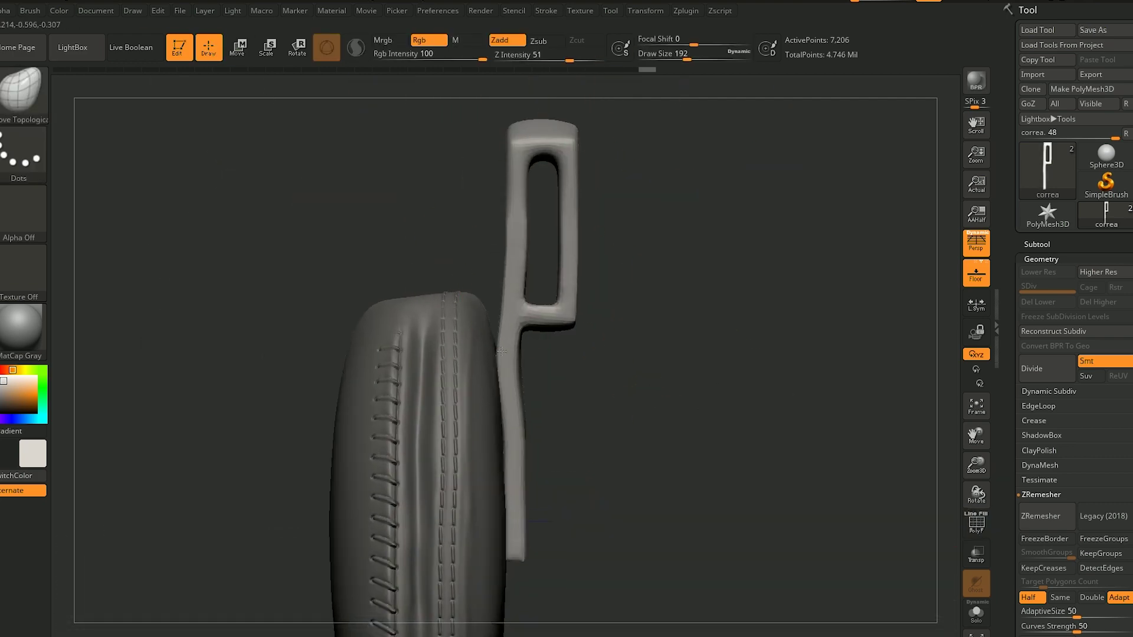
right_click_drag(514, 249, 491, 361)
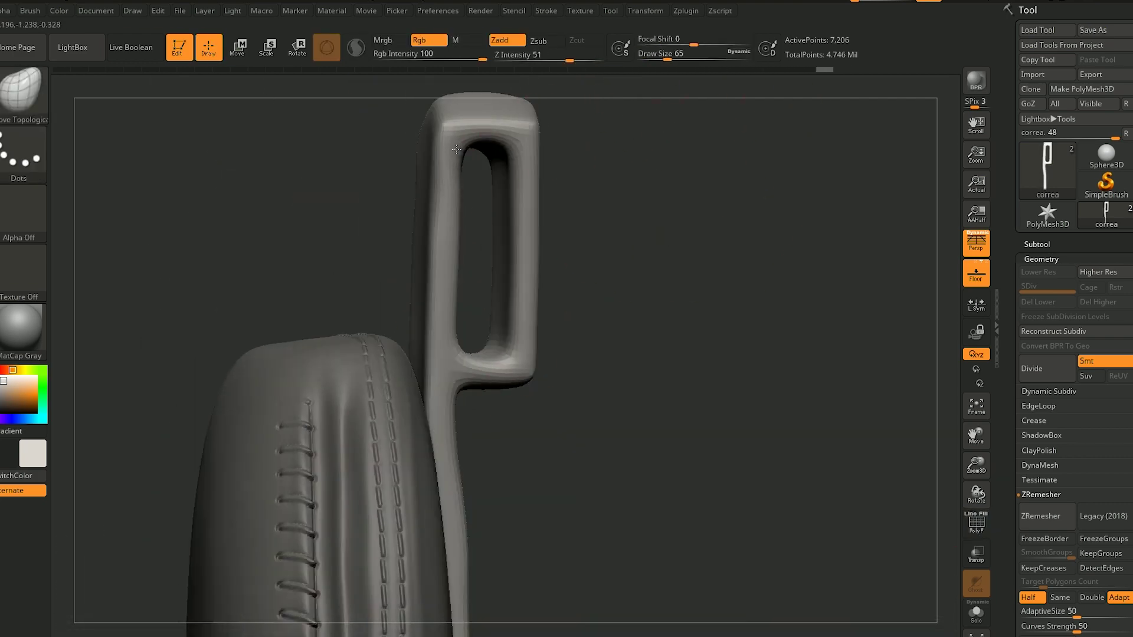
right_click_drag(457, 149, 696, 277)
right_click_drag(570, 188, 643, 343)
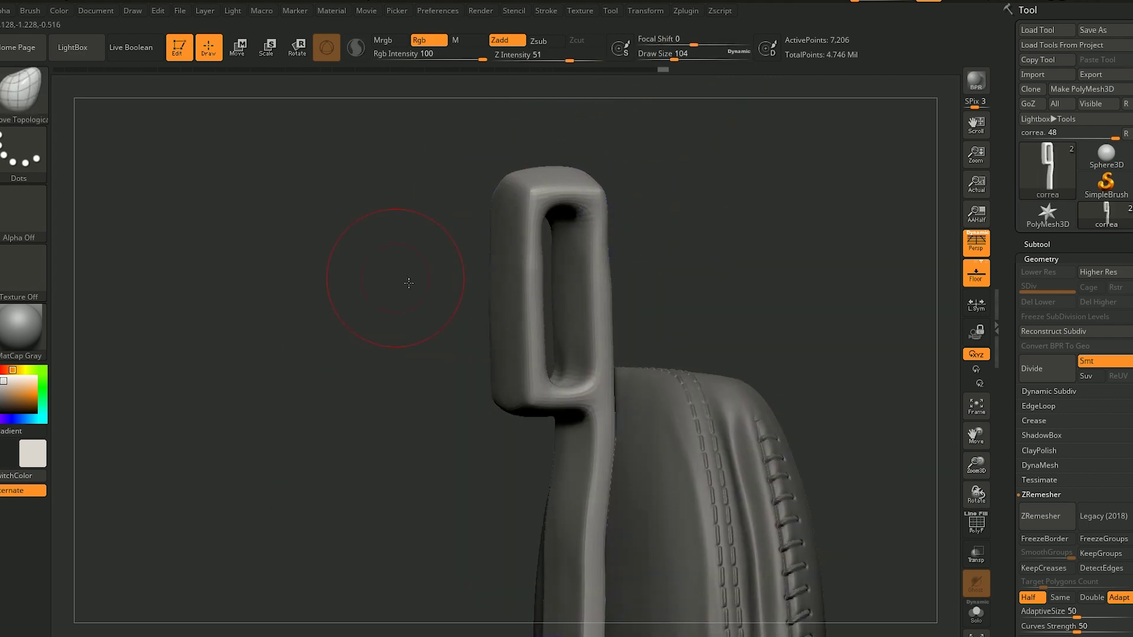
right_click_drag(408, 283, 748, 481)
- Flatten the strap's surfaces and edges with TrimDynamic at draw sizes 18 and 23, and switch to the seam_3 stitch brush
left_click(984, 411)
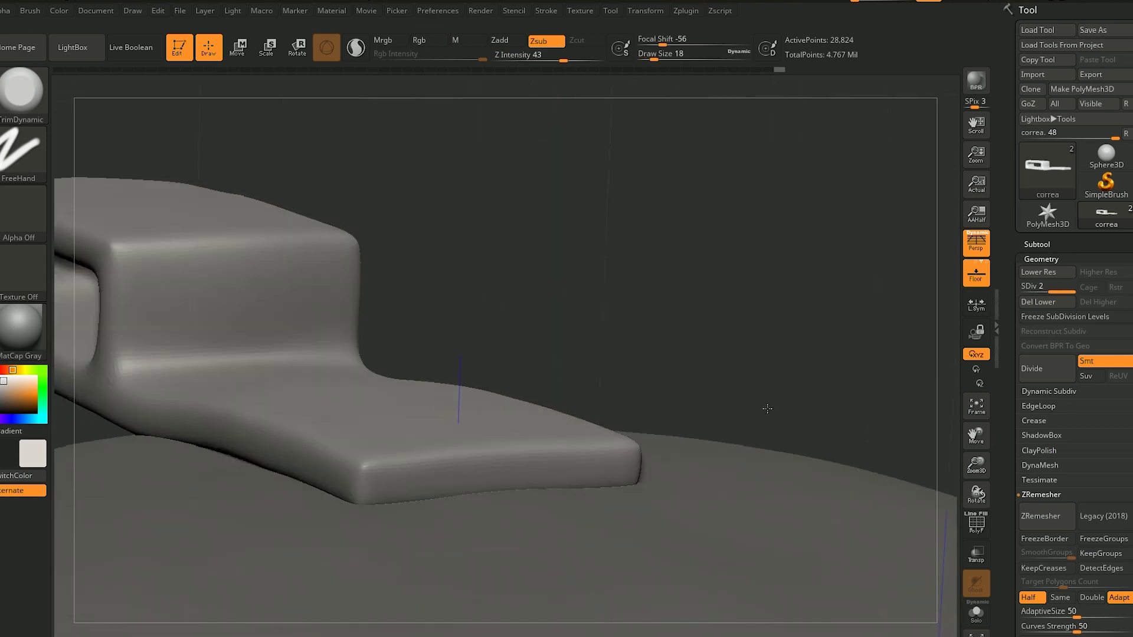
right_click_drag(767, 408, 368, 467)
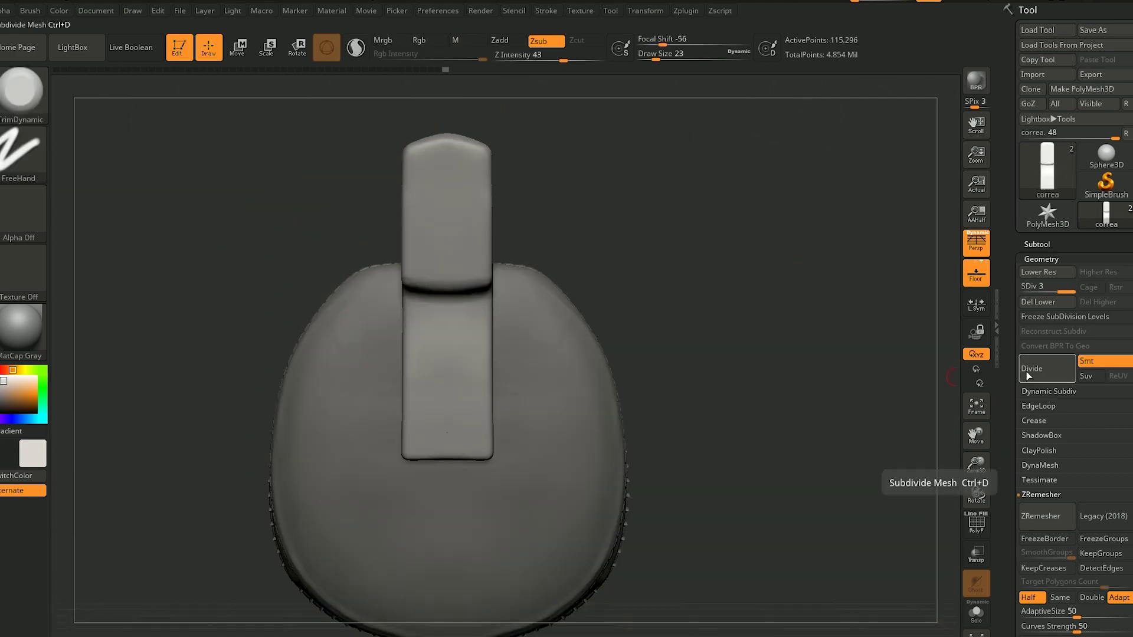
key("b")
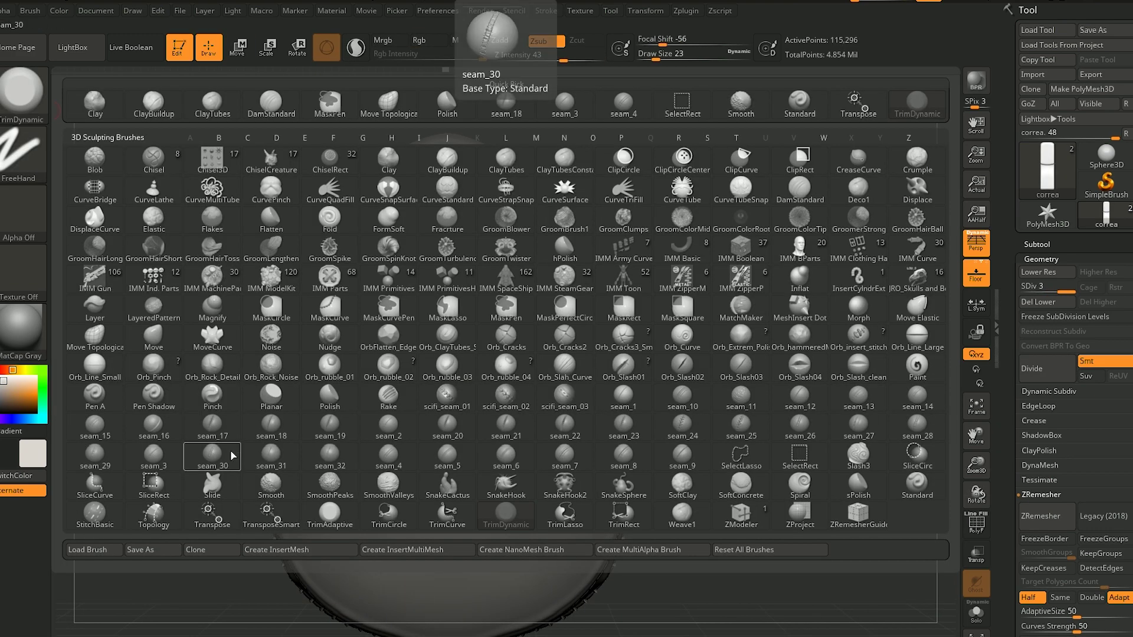
left_click(154, 457)
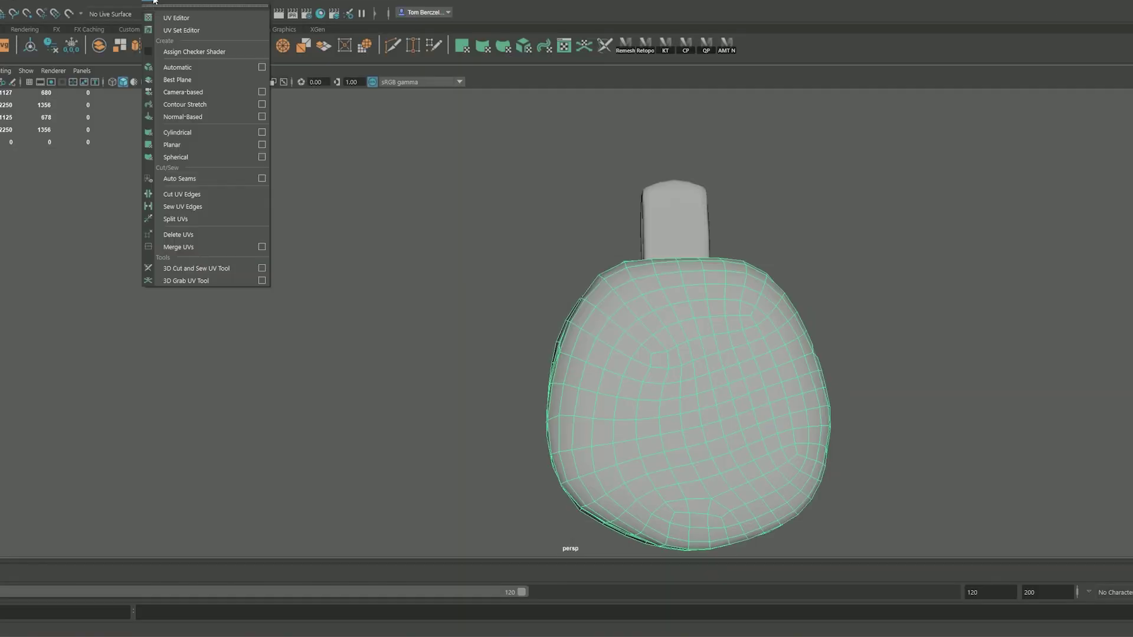
- In Maya, cut UV seams around both rims of the pouch with the 3D Cut and Sew UV Tool
left_click(189, 13)
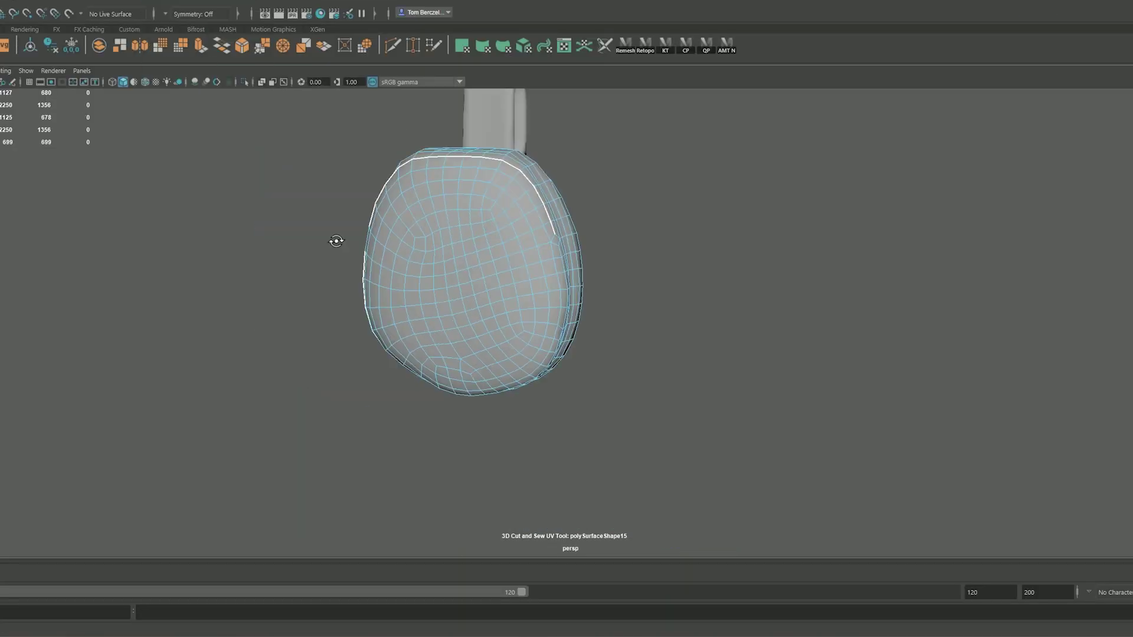
left_click_drag(337, 240, 342, 259)
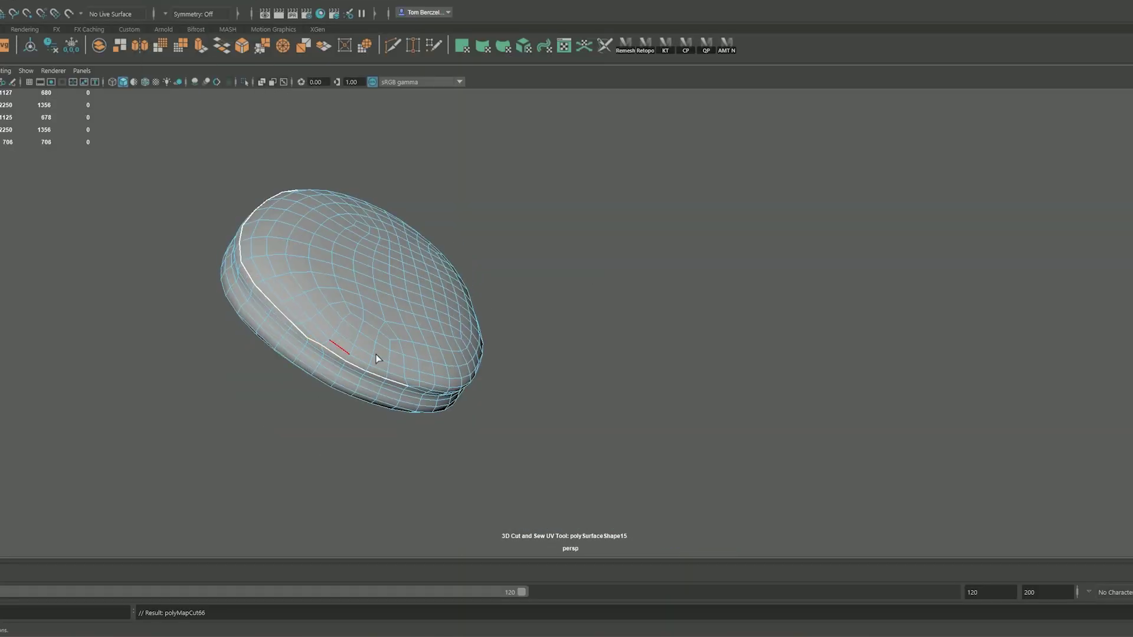
left_click_drag(376, 358, 688, 277, "alt")
left_click_drag(675, 359, 384, 245, "alt")
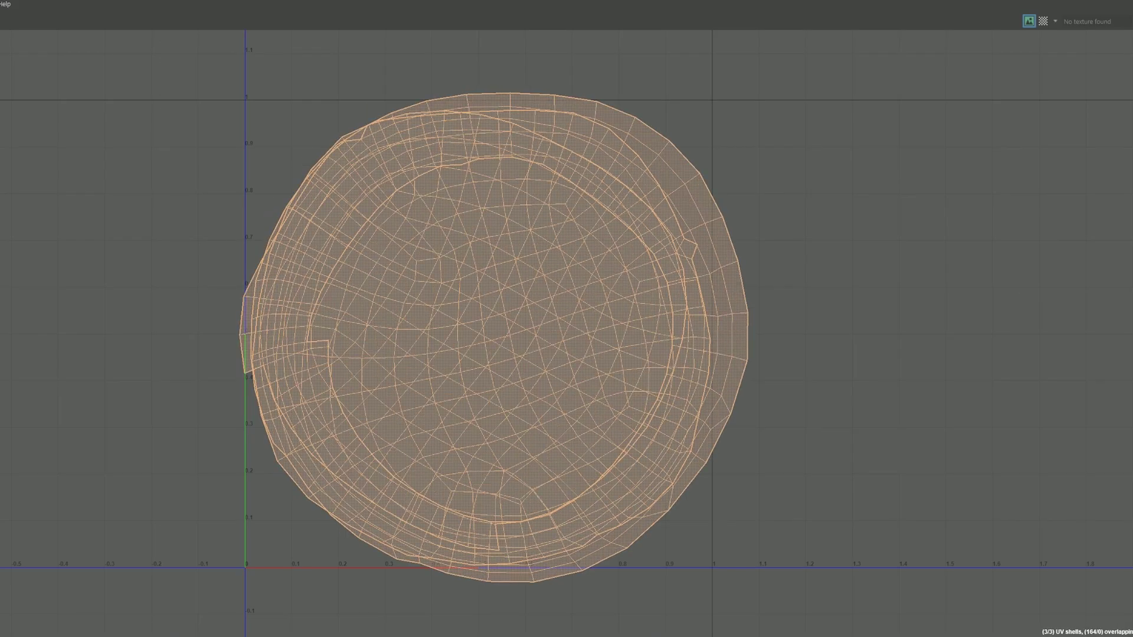
- Unfold the pouch's overlapping UV shells and lay them out separately inside the UV tile
left_click(614, 462)
left_click(496, 440)
left_click_drag(224, 614, 1045, 303)
left_click(390, 396)
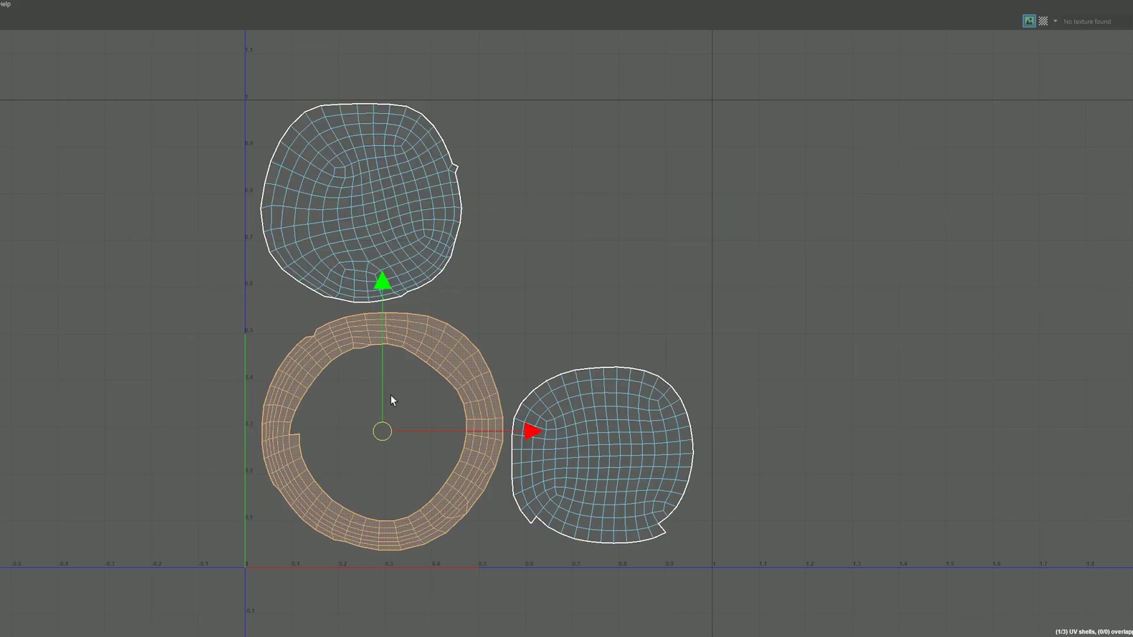
- Show the checker pattern on the pouch and examine its UV distortion from several sides
left_click(822, 384)
left_click(1044, 21)
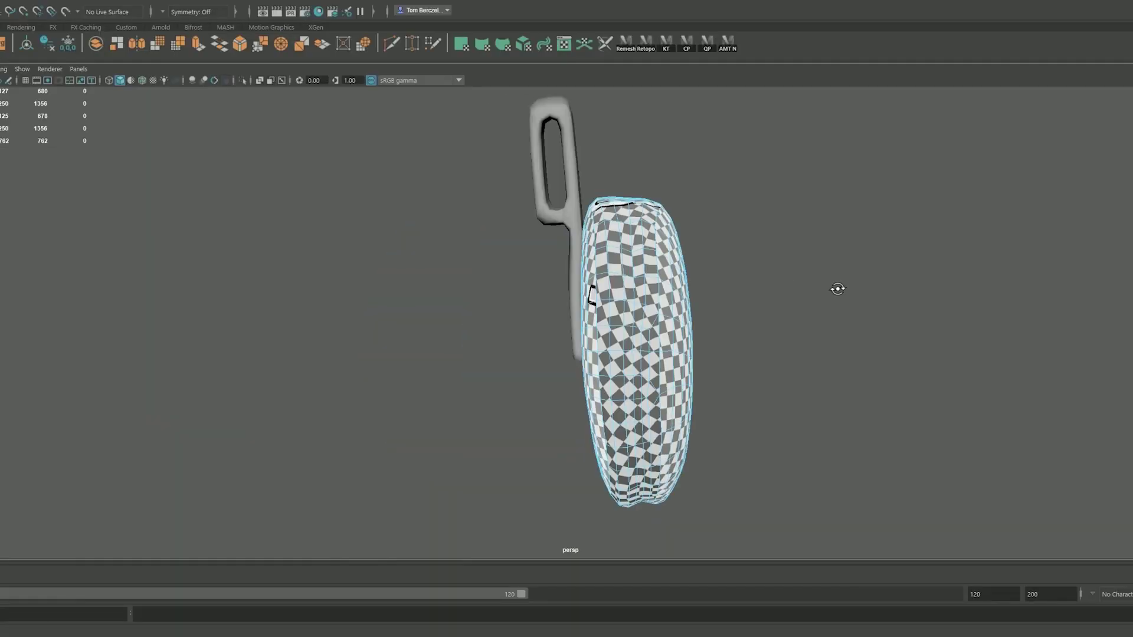
left_click_drag(838, 289, 776, 308, "alt")
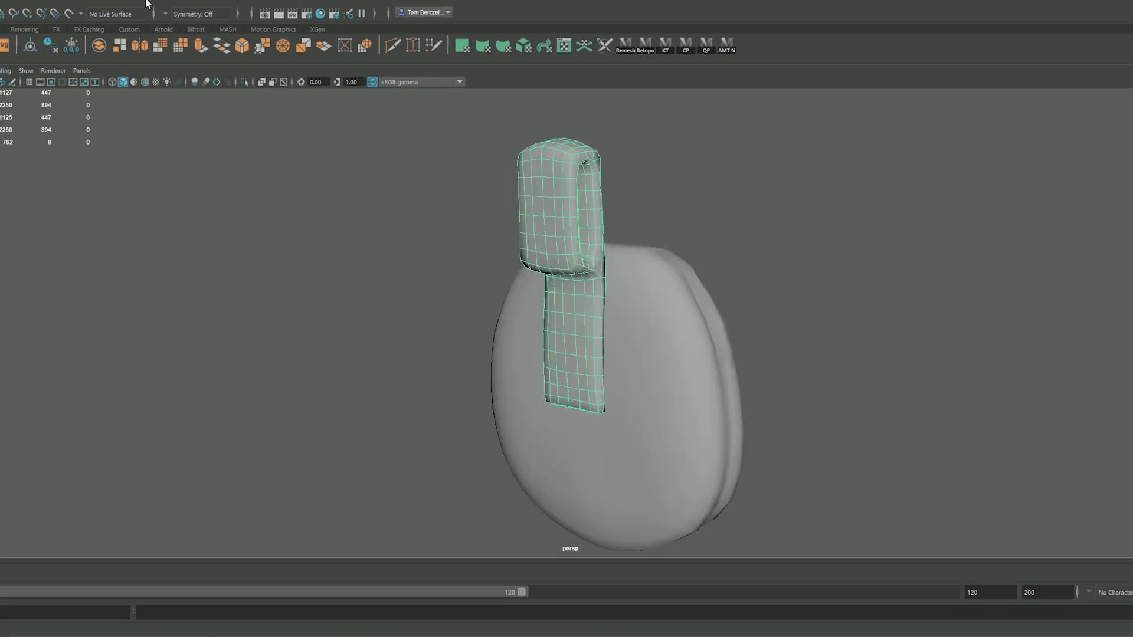
- Cut and unfold the strap's UVs, and lay out the strap and pouch UVs together with the checker pattern shown
left_click_drag(468, 174, 654, 232, "alt")
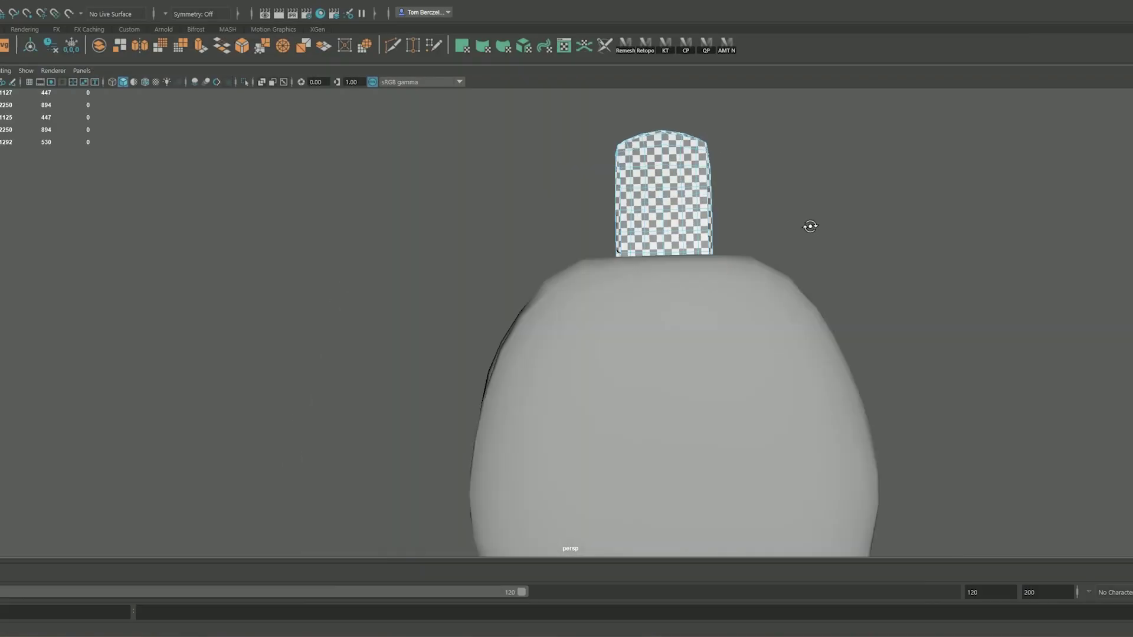
right_click(524, 185)
left_click(382, 462)
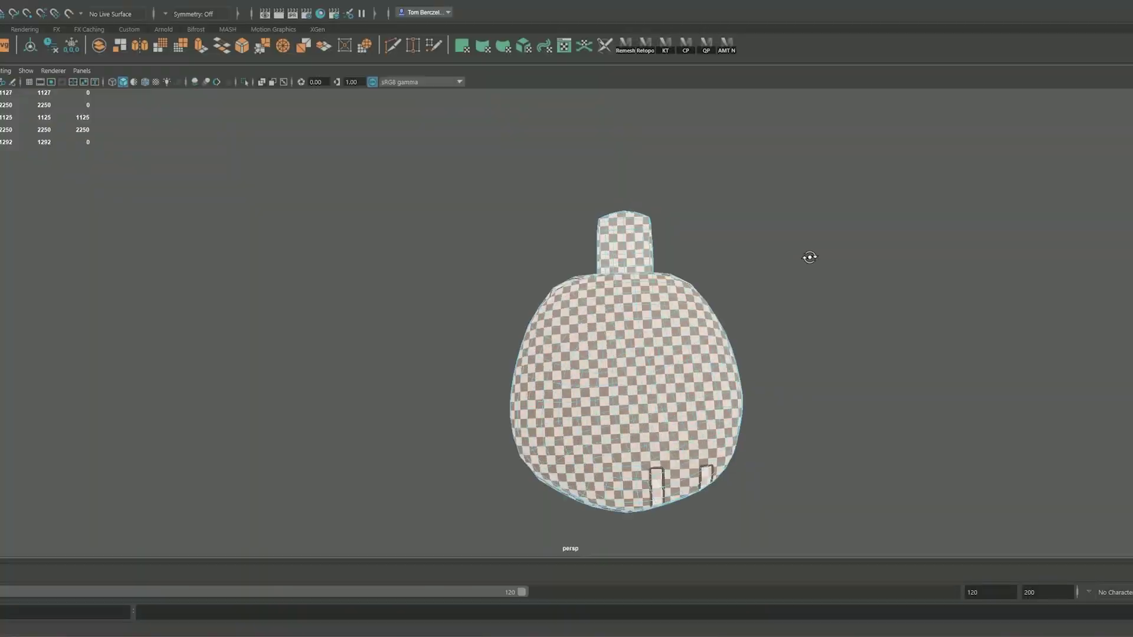
left_click_drag(809, 253, 724, 172, "alt")
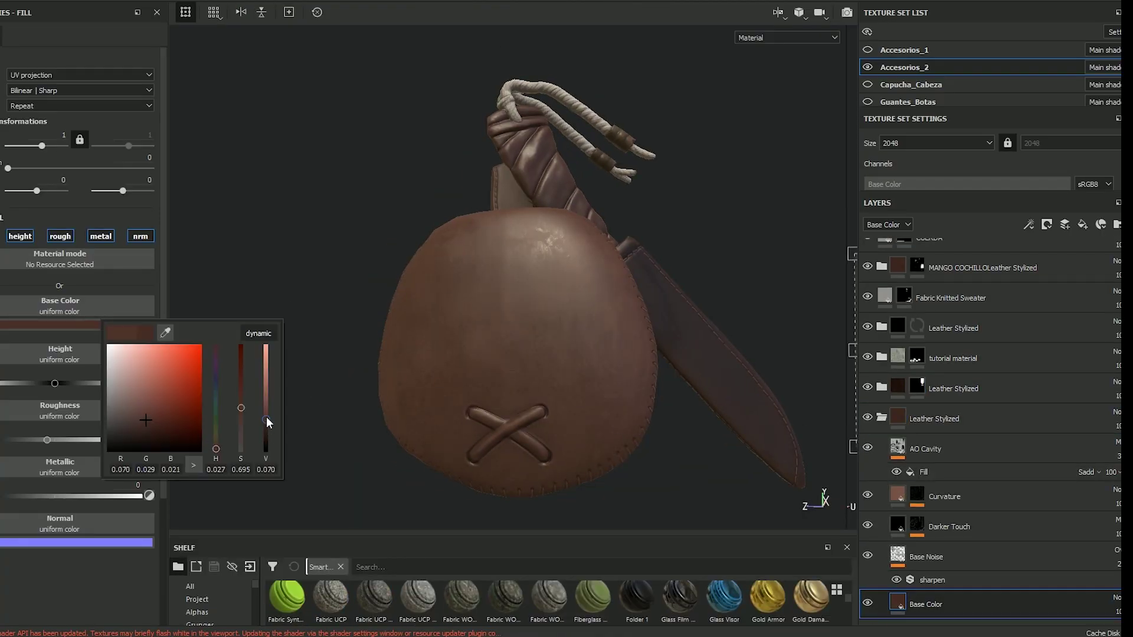
- In Substance Painter, adjust the brown base colour of the pouch's Leather Stylized material, and add a fill layer above that folder
left_click_drag(267, 417, 216, 453)
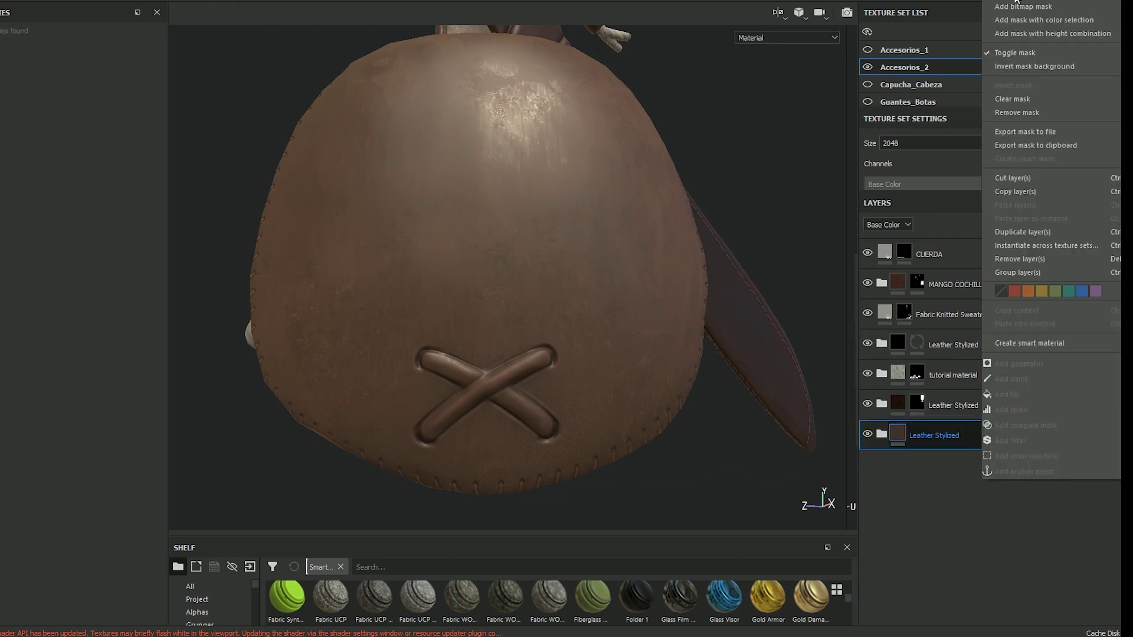
left_click(918, 435)
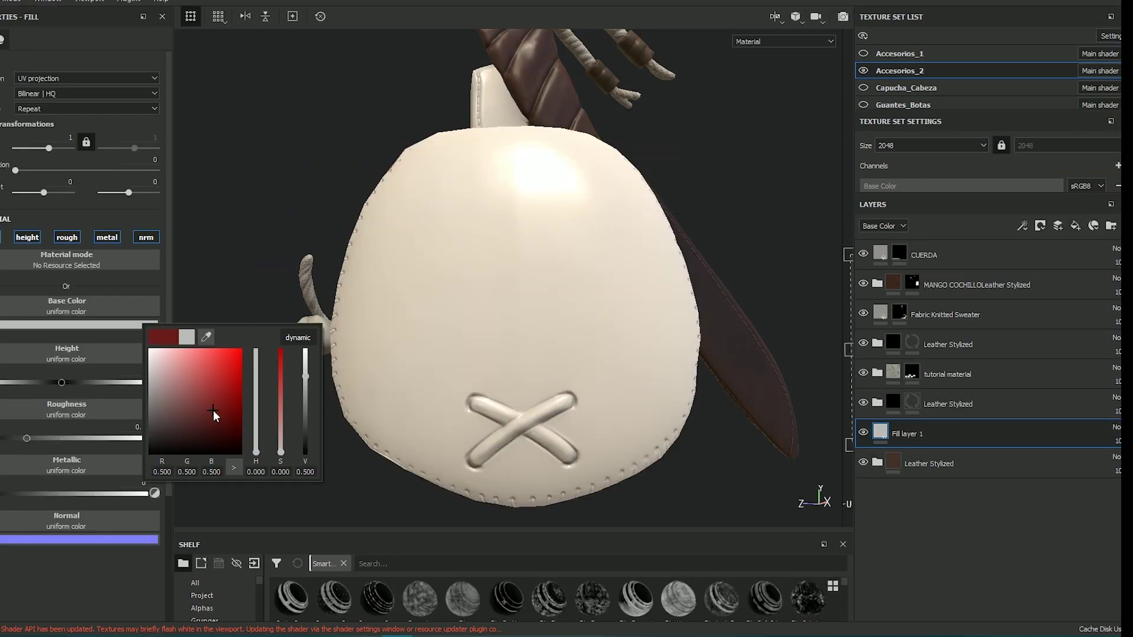
- Set the fill layer's base colour to a pale beige, and apply the Fabric Edge Damage smart mask to it
left_click_drag(255, 458, 255, 443)
left_click_drag(305, 413, 305, 378)
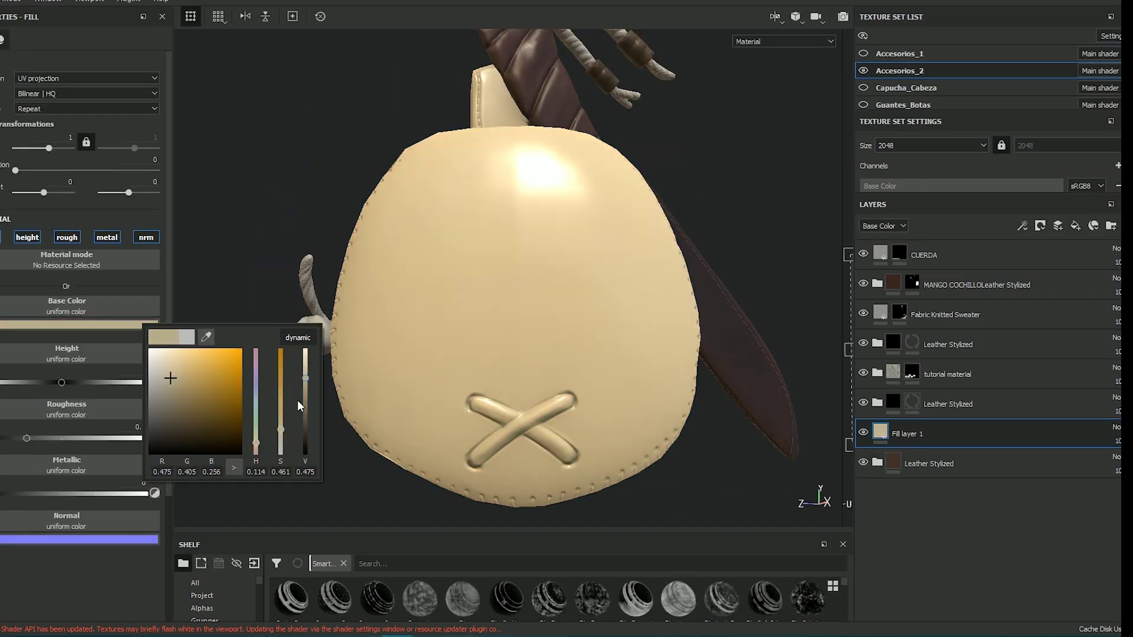
left_click_drag(256, 442, 256, 449)
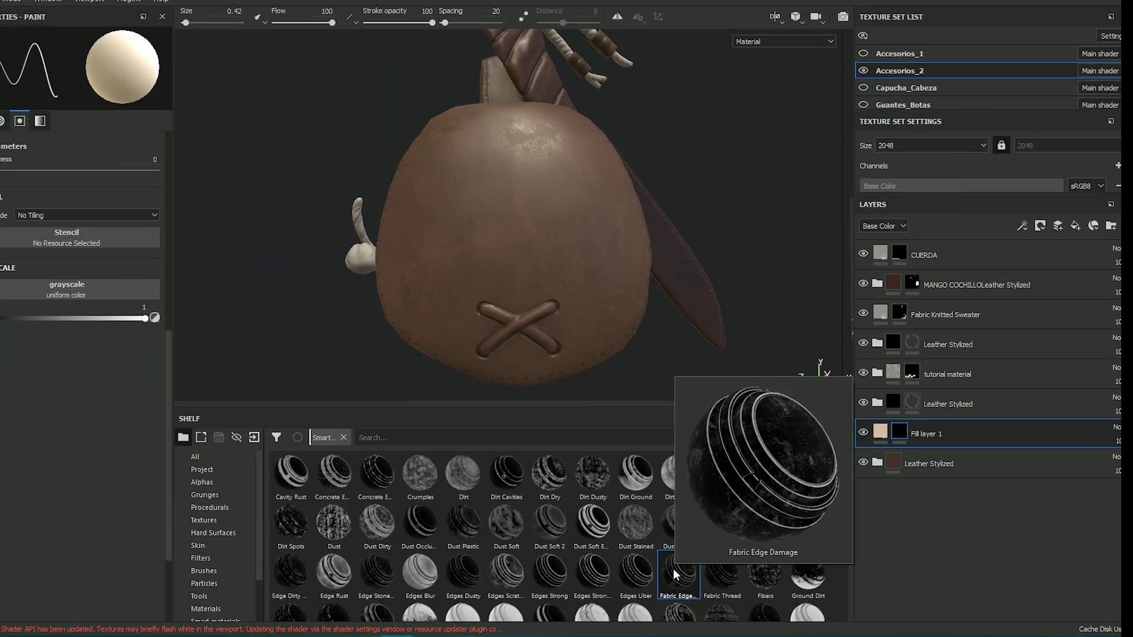
left_click_drag(663, 568, 883, 391)
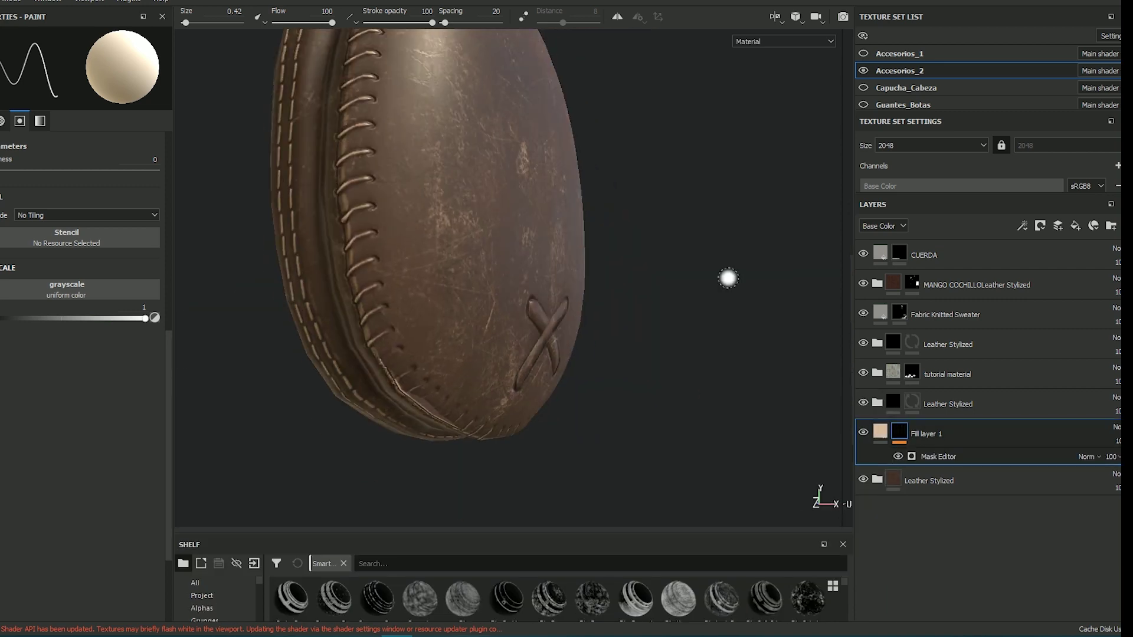
- Add a second fill layer in near-black, give it a black mask with a smart mask, and place it beneath the beige fill layer
left_click(938, 456)
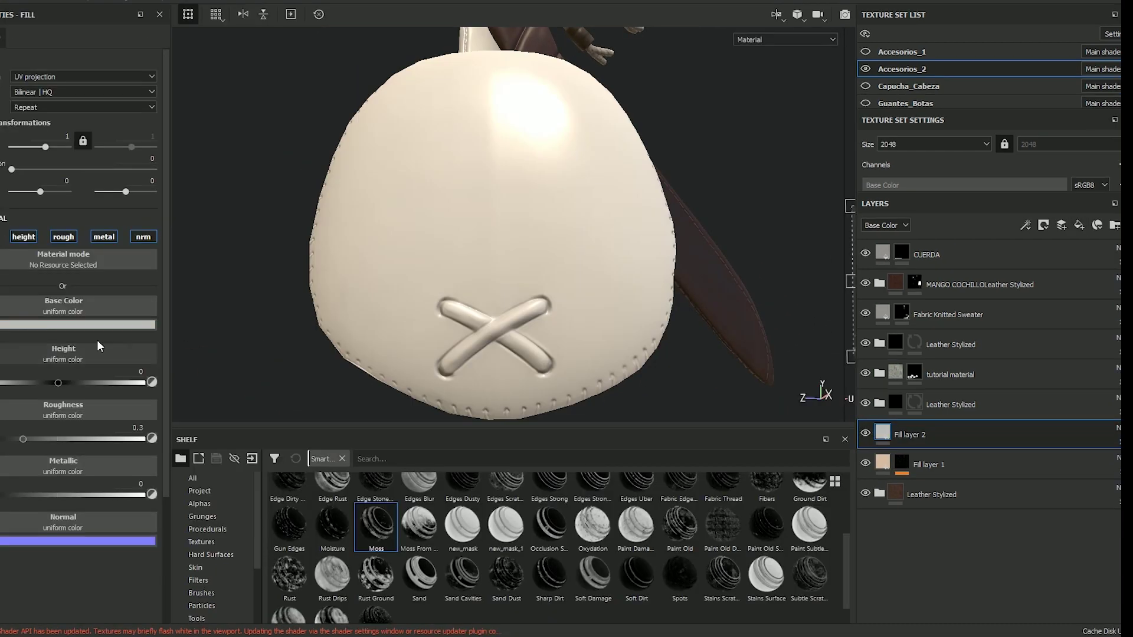
left_click_drag(154, 401, 187, 457)
right_click(1021, 440)
left_click(1038, 13)
mouse_move(339, 533)
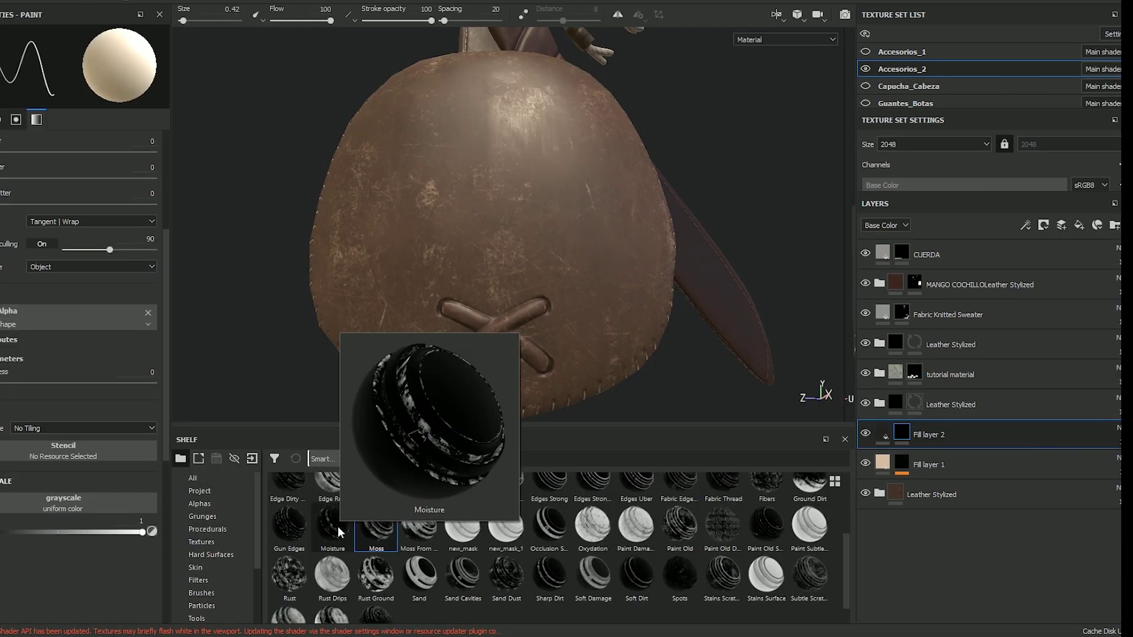
left_click(883, 435)
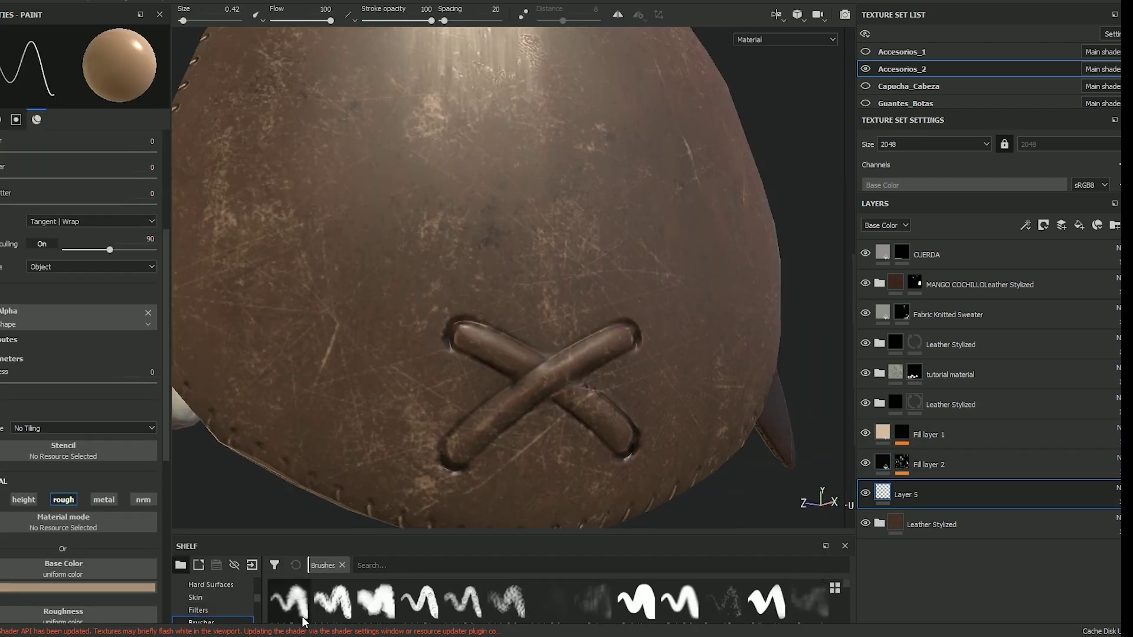
- Paint the pouch's crossed stitch light tan with the Alpha Dirt 02 brush on the paint layer beneath the two fill layers
left_click_drag(378, 537, 378, 422)
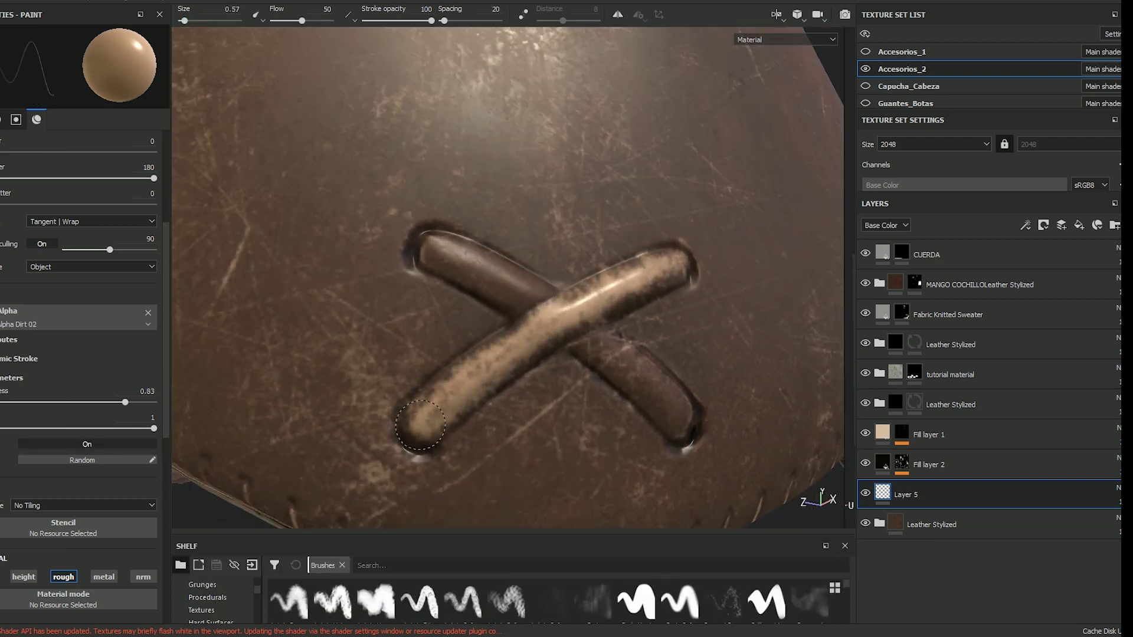
left_click_drag(419, 425, 640, 346, "alt")
left_click_drag(487, 376, 456, 361, "alt")
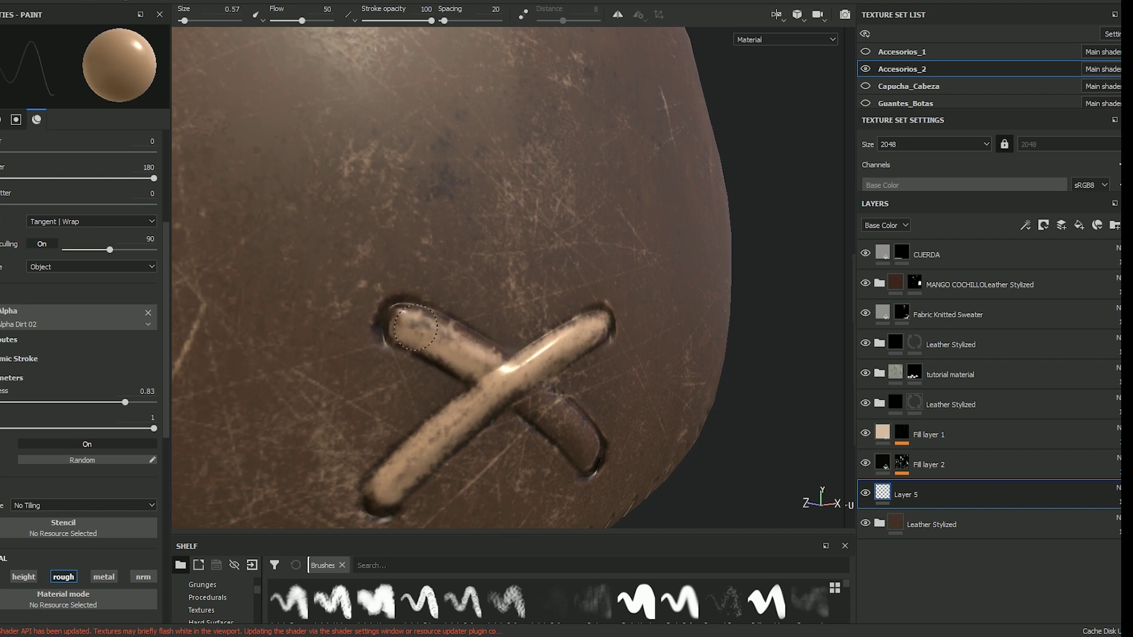
left_click_drag(415, 327, 469, 327, "alt")
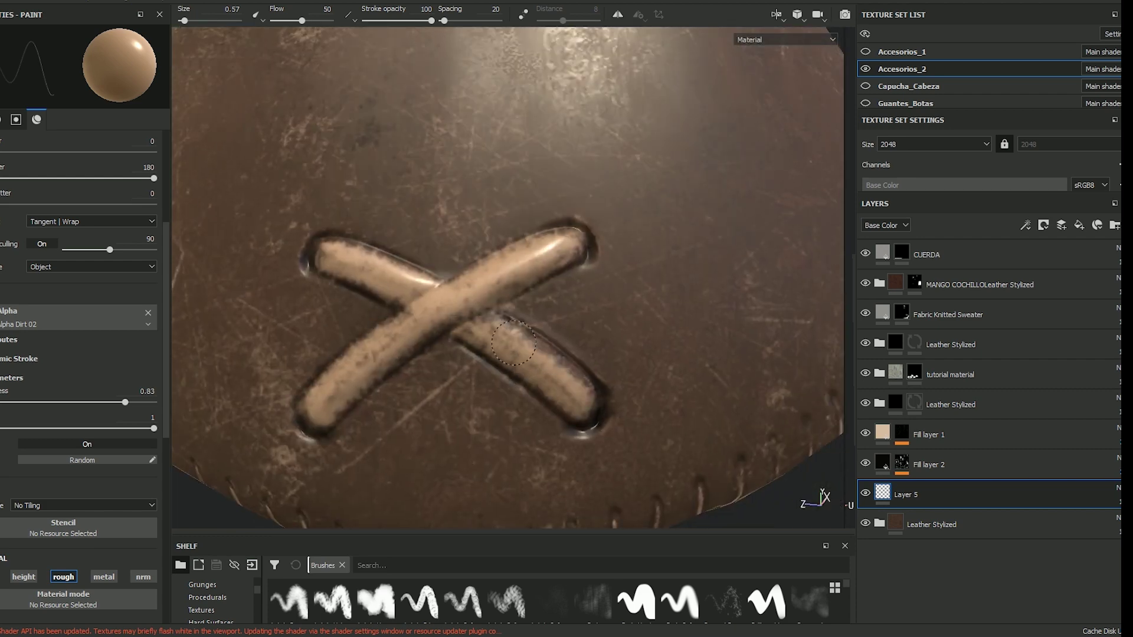